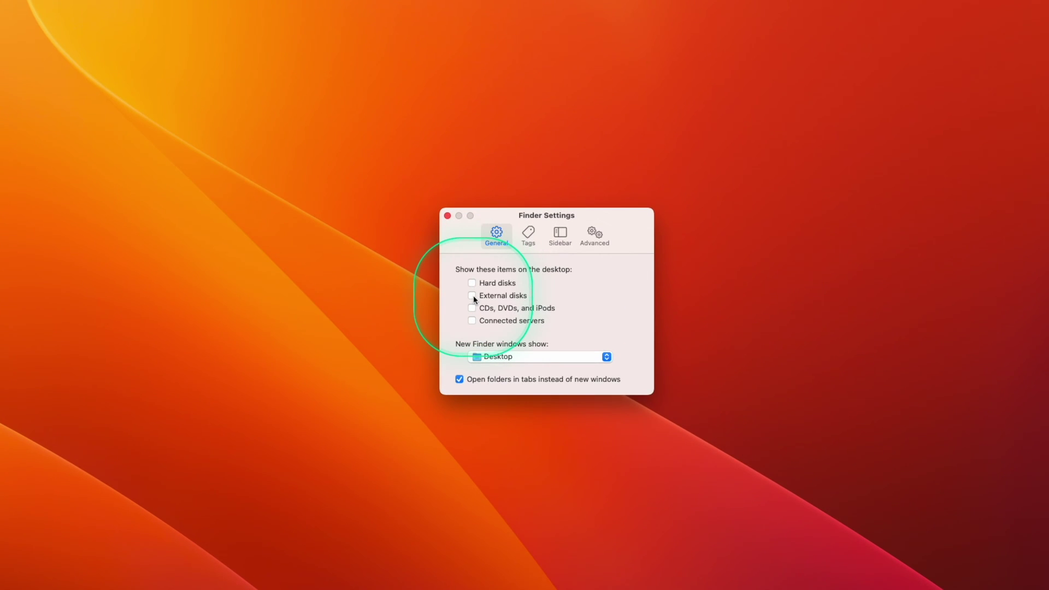
Show hard disks and external disks on the desktop, and hide them again
click(474, 295)
click(472, 283)
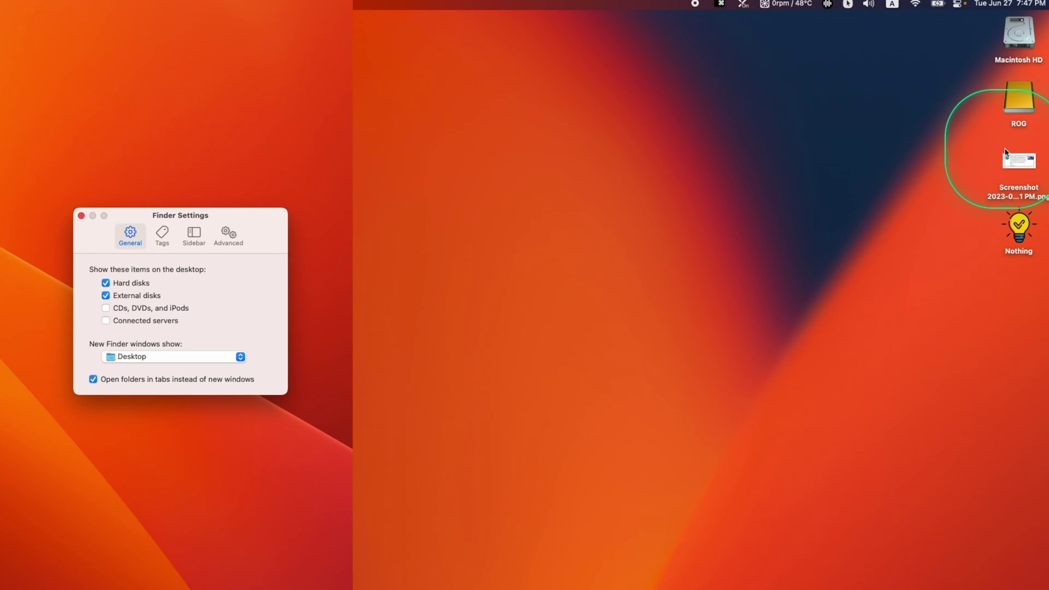
click(106, 294)
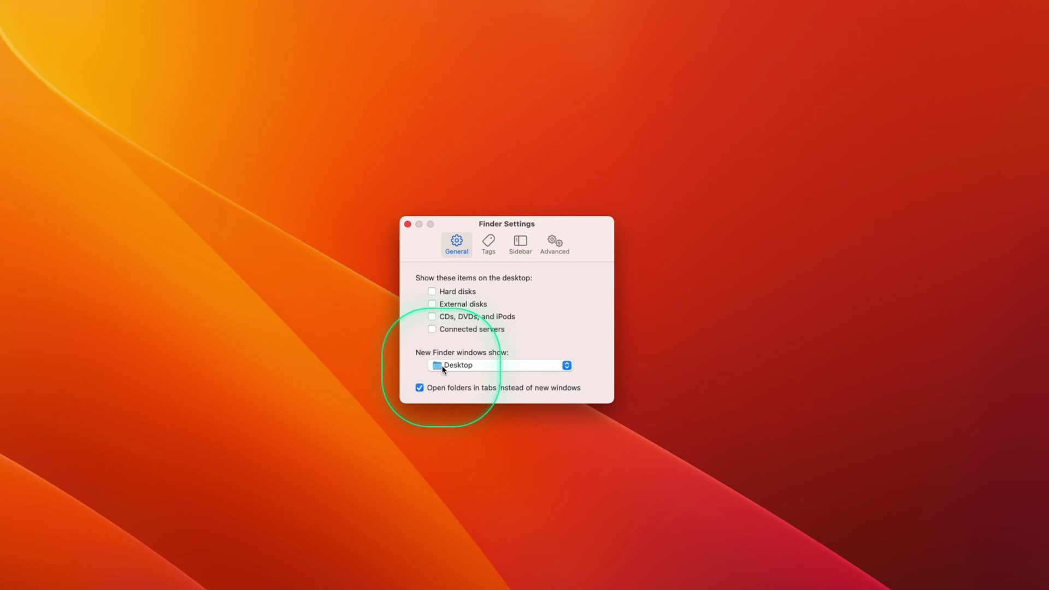
Review the available start folders for new Finder windows, keeping Desktop
click(473, 365)
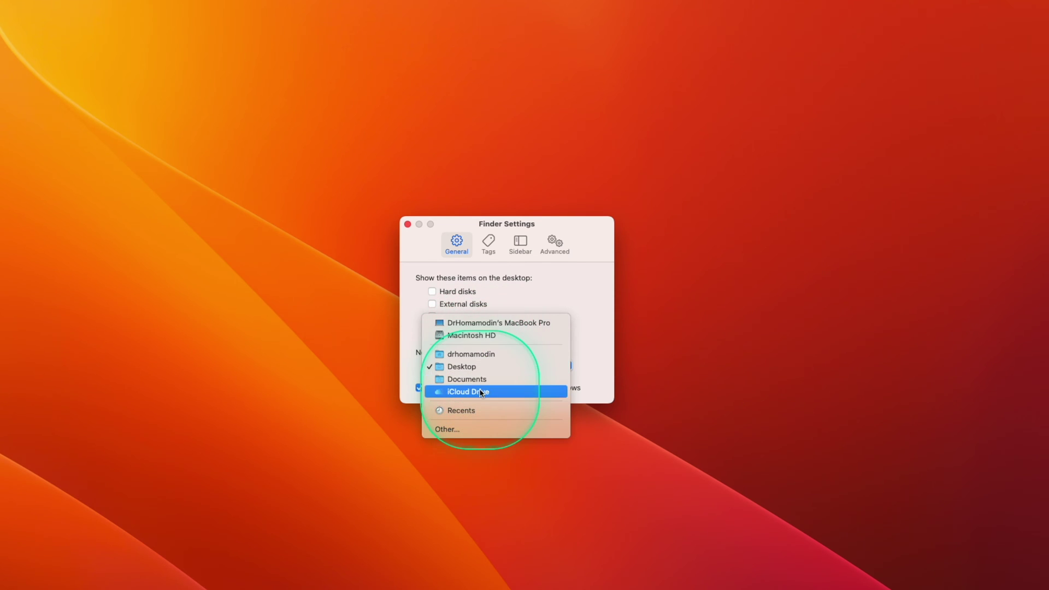
click(519, 366)
click(470, 368)
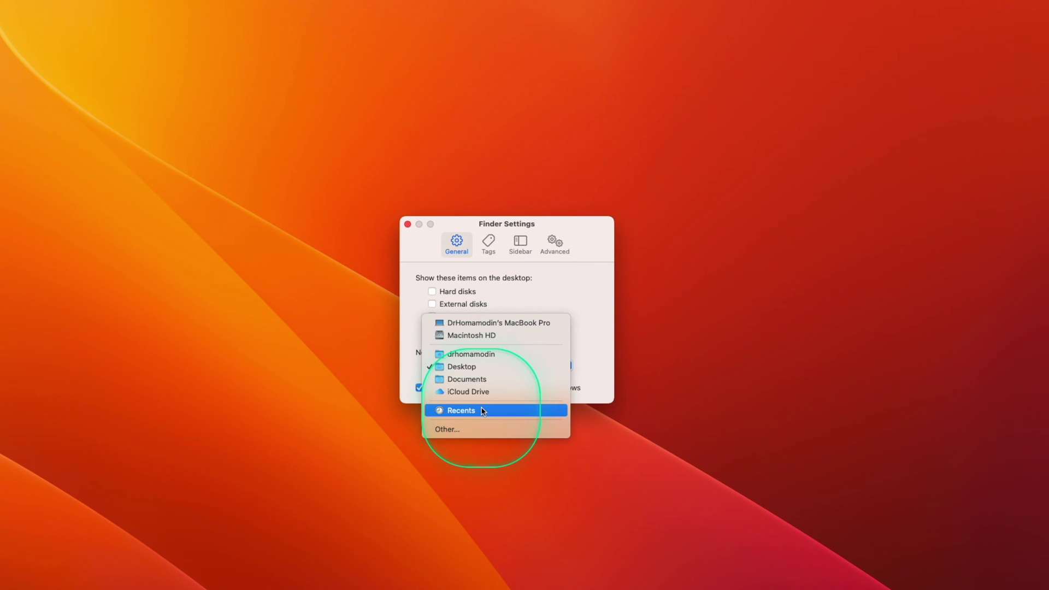
click(553, 380)
Open the advanced Finder settings and look through the PNG Bank folder's file names
click(556, 248)
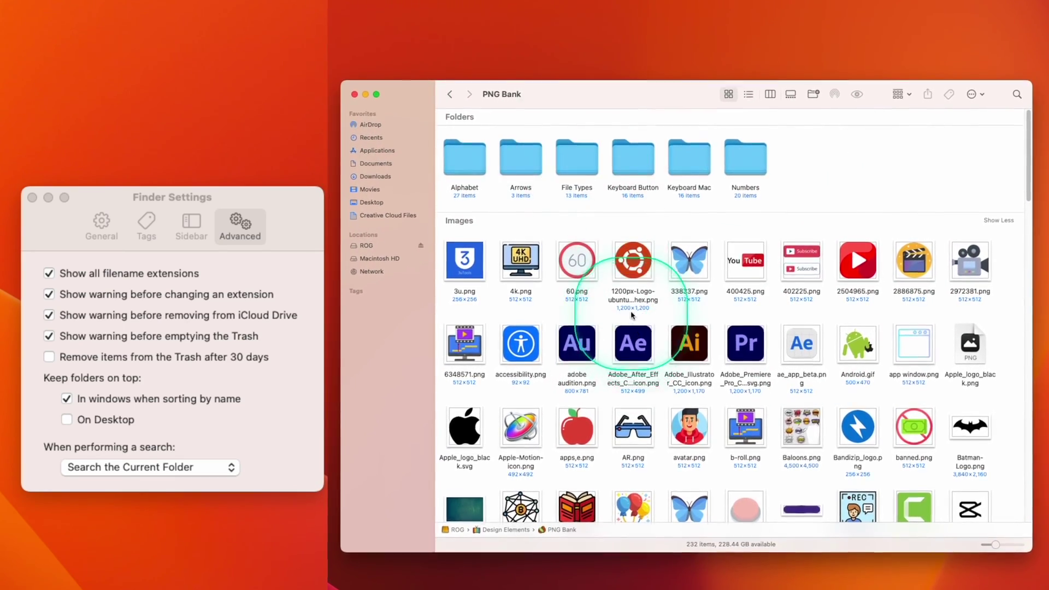
scroll(664, 335, down, 10)
scroll(664, 335, down, 5)
scroll(678, 284, up, 20)
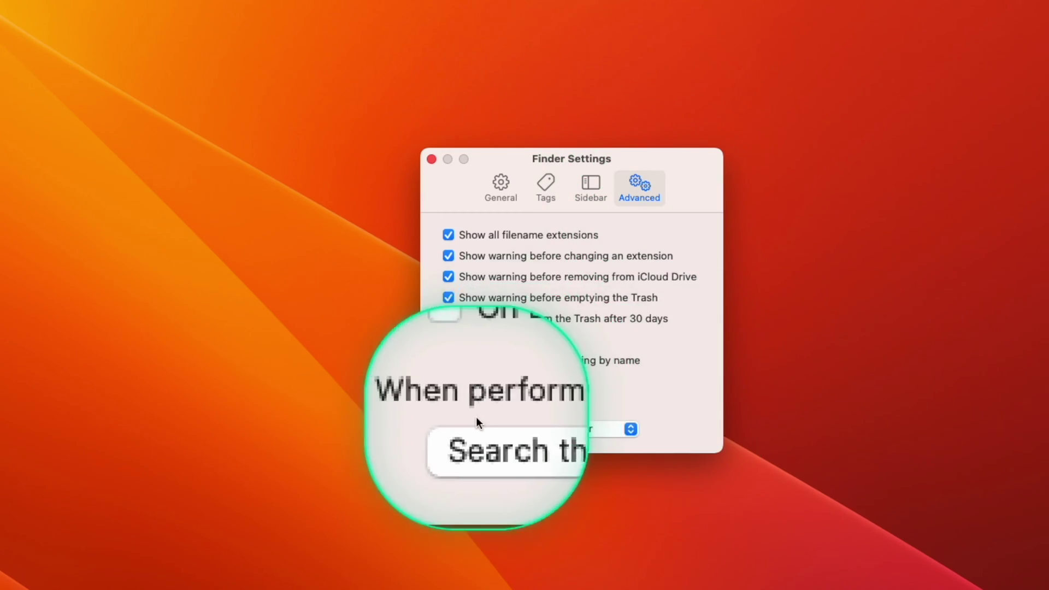
Set the default search behaviour to Search This Mac
click(462, 430)
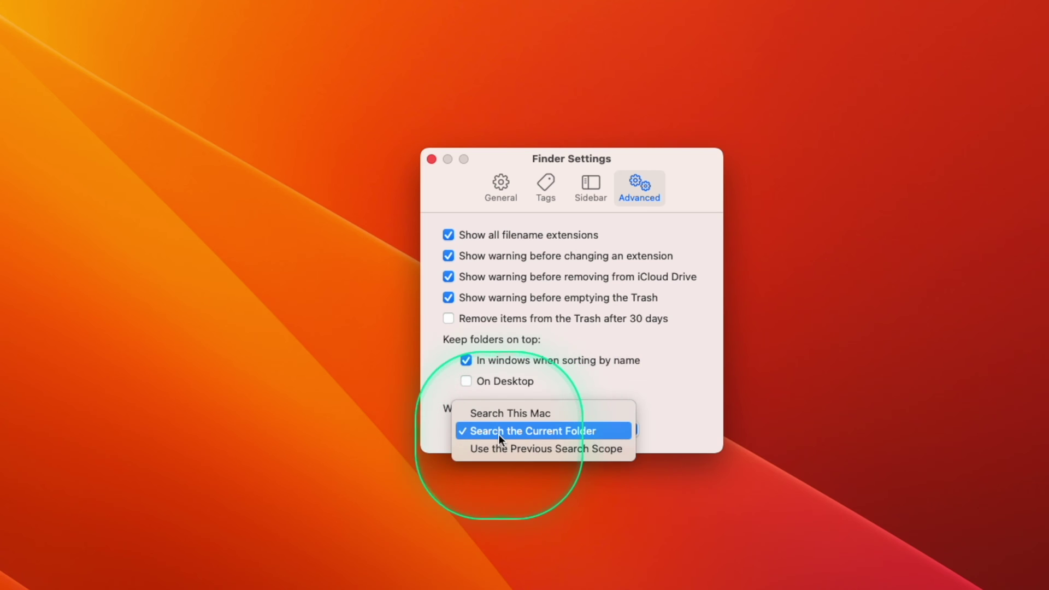
click(552, 432)
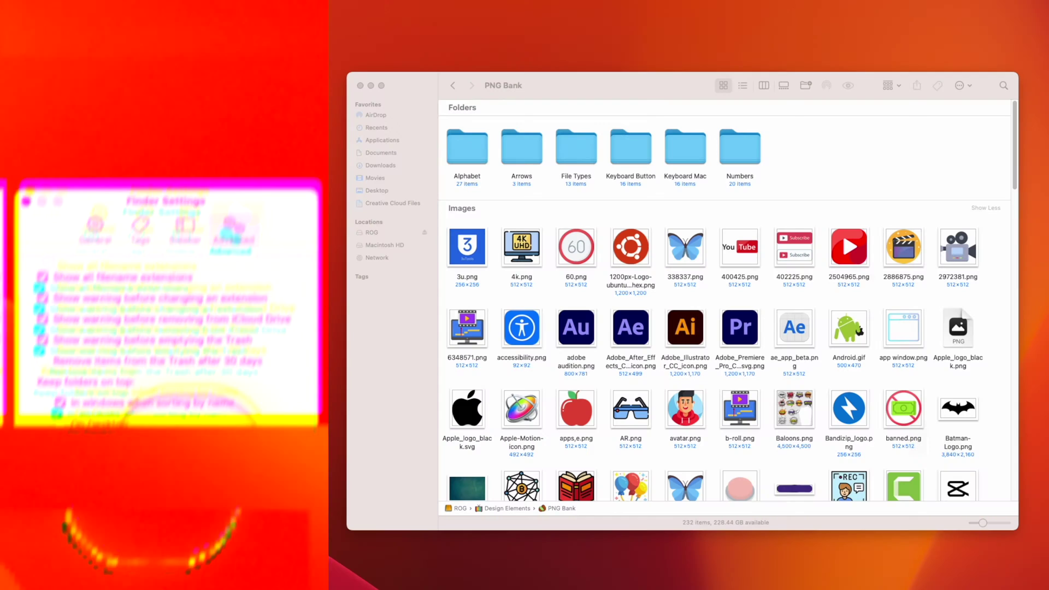
click(141, 433)
click(164, 415)
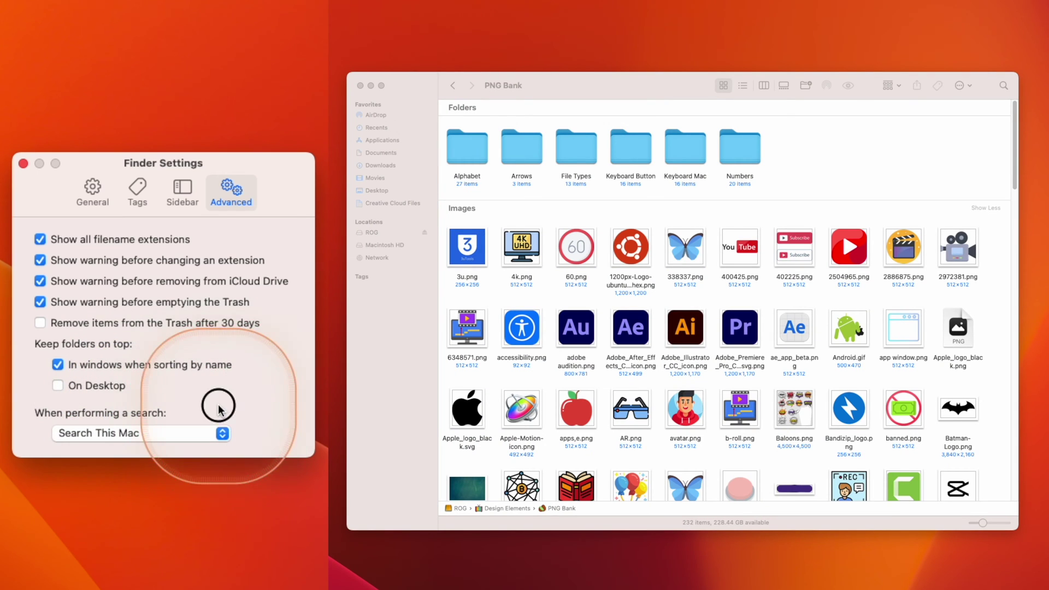
Open the search field in the PNG Bank window and look through the folder's contents
click(868, 169)
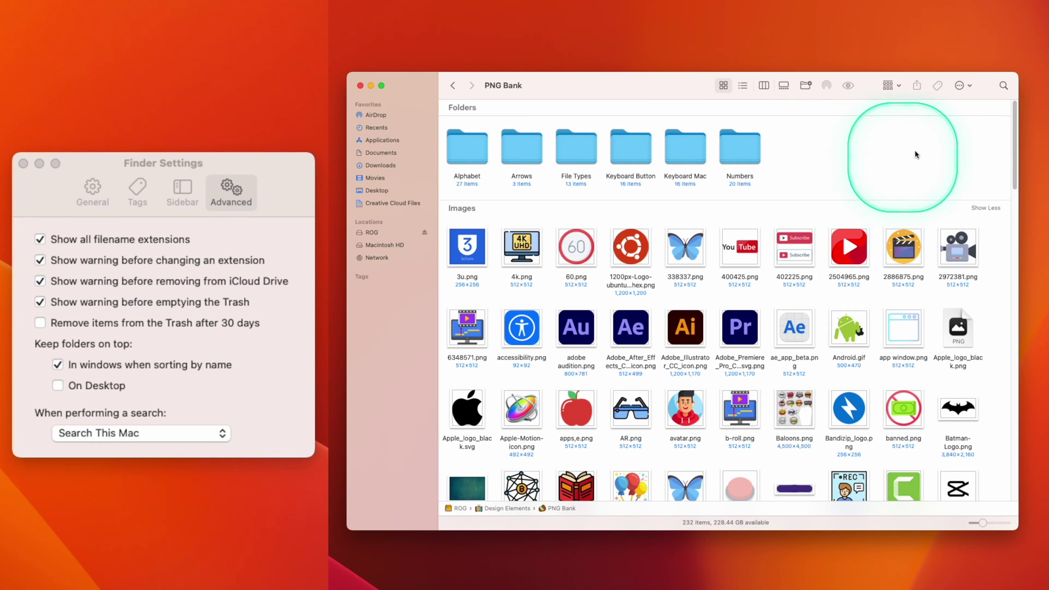
click(1004, 86)
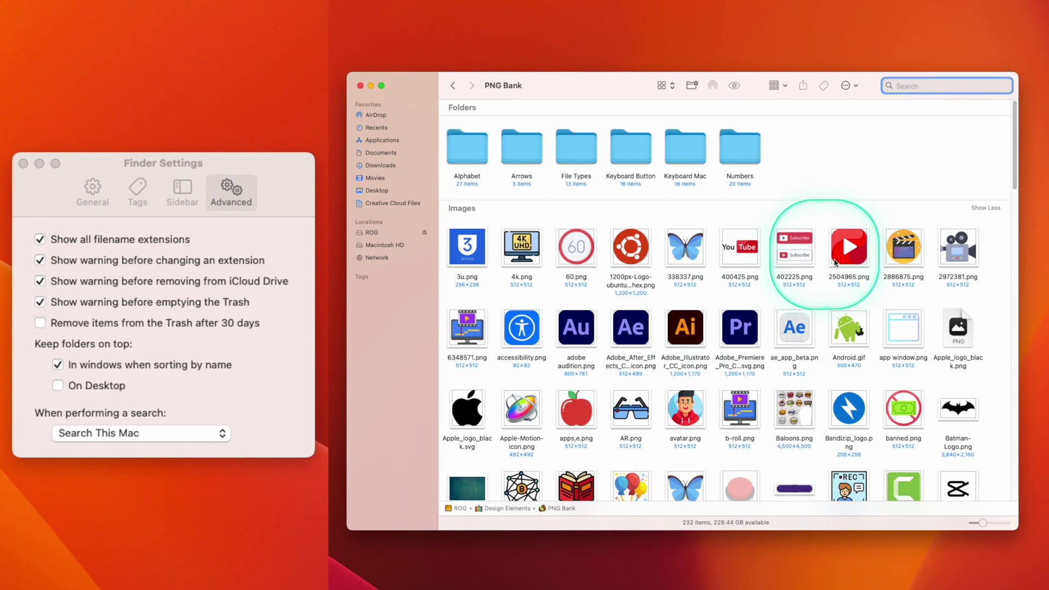
scroll(765, 246, down, 3)
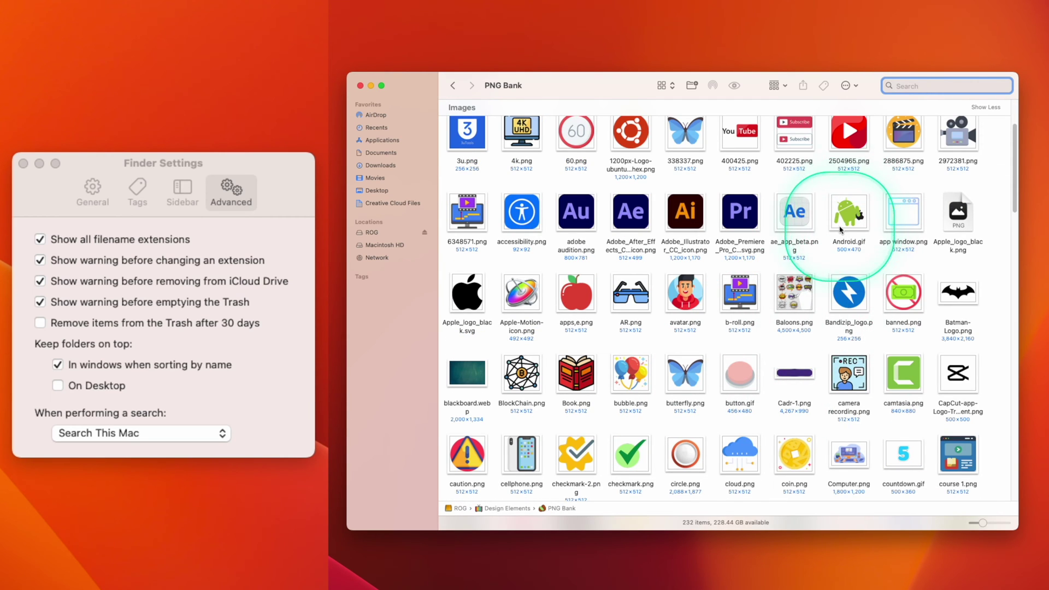
scroll(850, 234, up, 3)
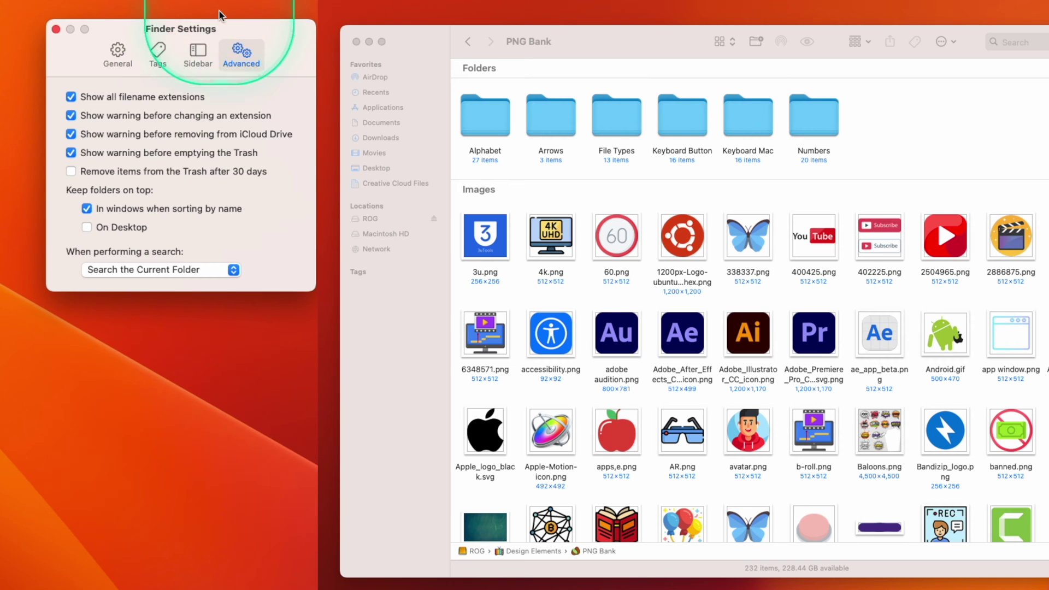
Open the sidebar settings and compare the listed items with the sidebar of the PNG Bank window
click(198, 53)
mouse_move(112, 42)
mouse_down()
mouse_move(153, 35)
mouse_move(104, 45)
mouse_up()
click(382, 49)
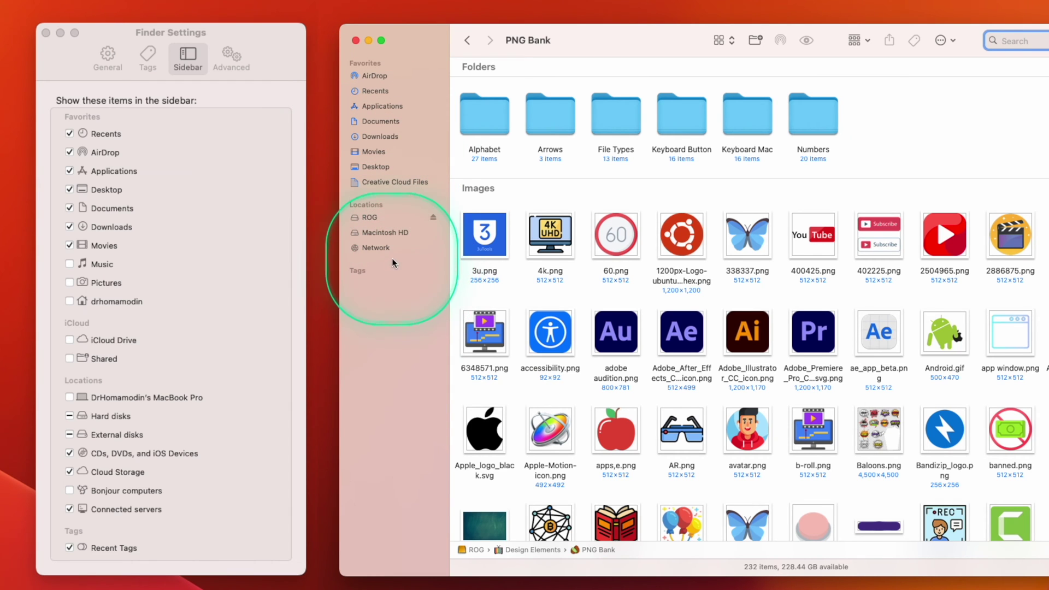
click(126, 35)
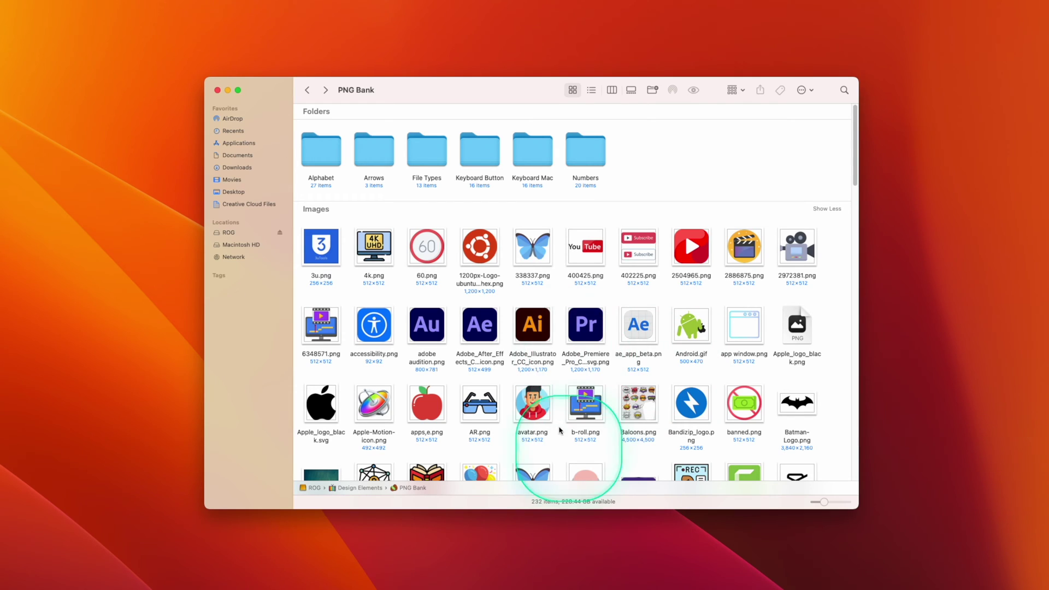
Browse the PNG Bank folder and display it in icon, list, column and gallery views in turn
scroll(582, 350, down, 5)
scroll(554, 340, up, 5)
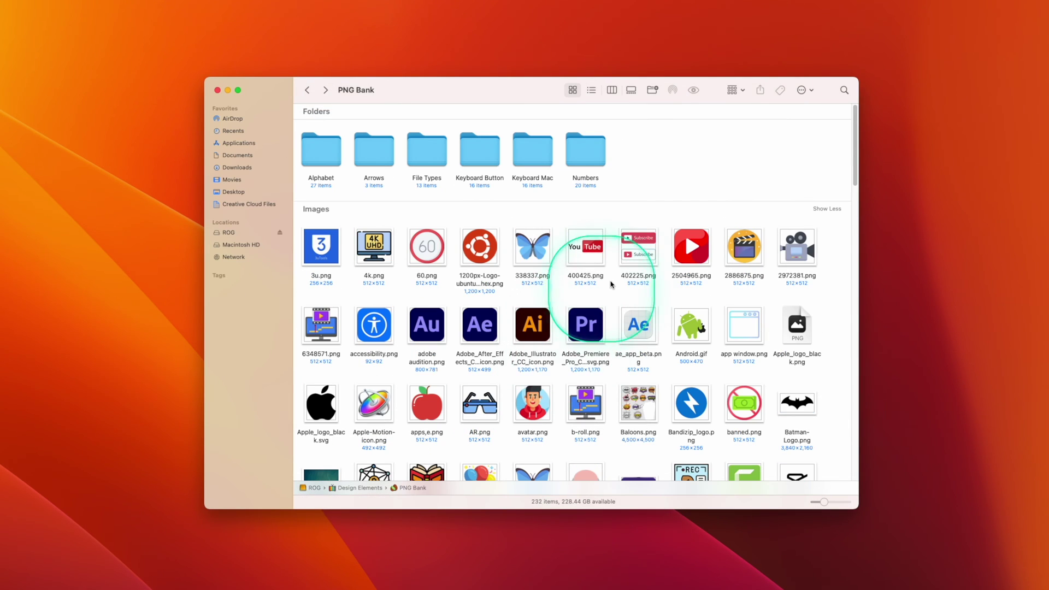
click(573, 90)
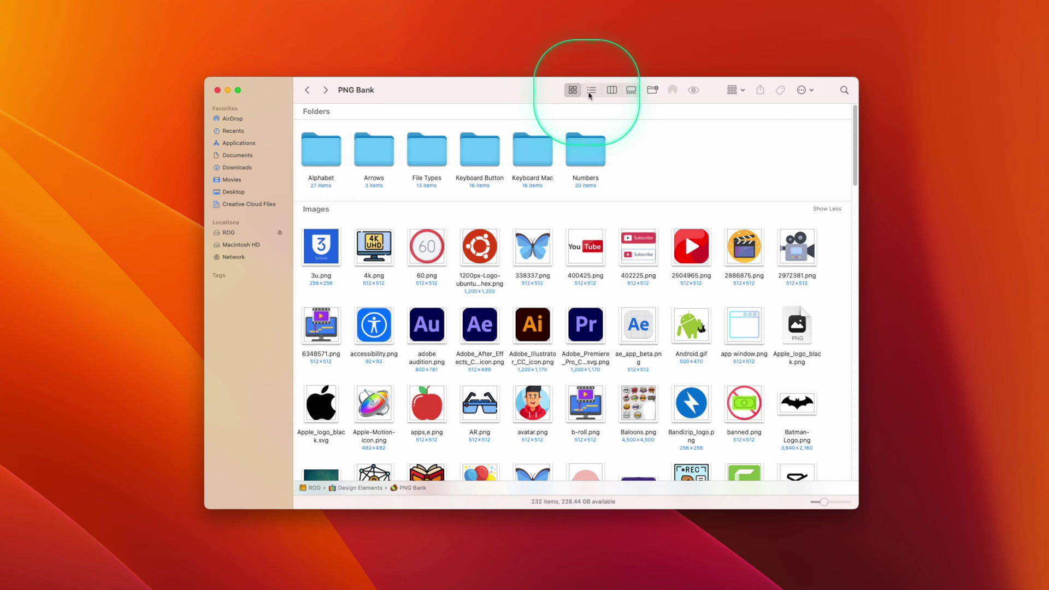
click(591, 90)
click(612, 91)
click(631, 90)
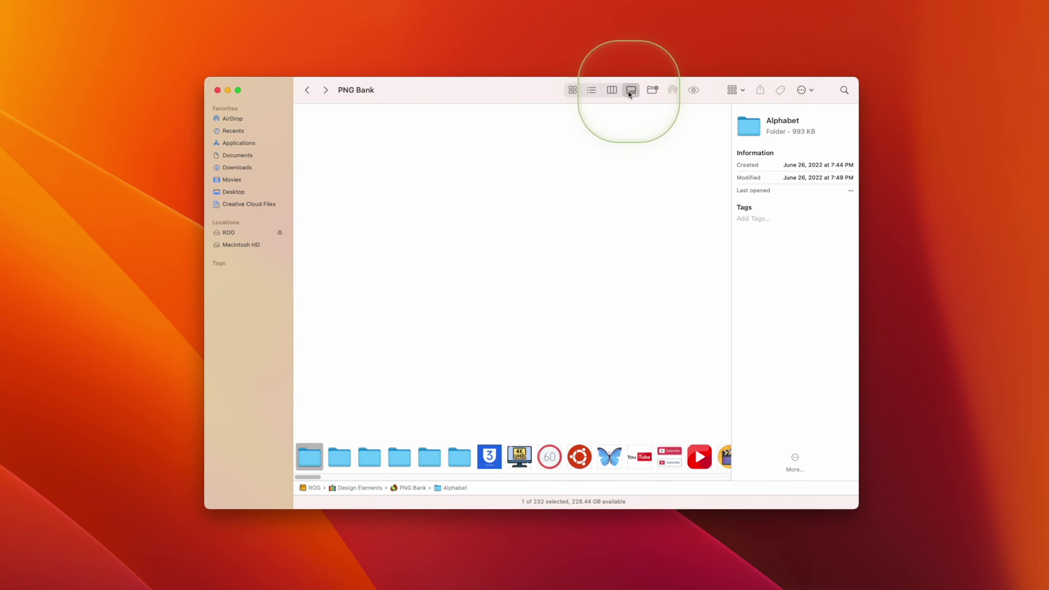
Display the Alphabet folder in column, list and icon views, and return to PNG Bank in icon view
click(611, 91)
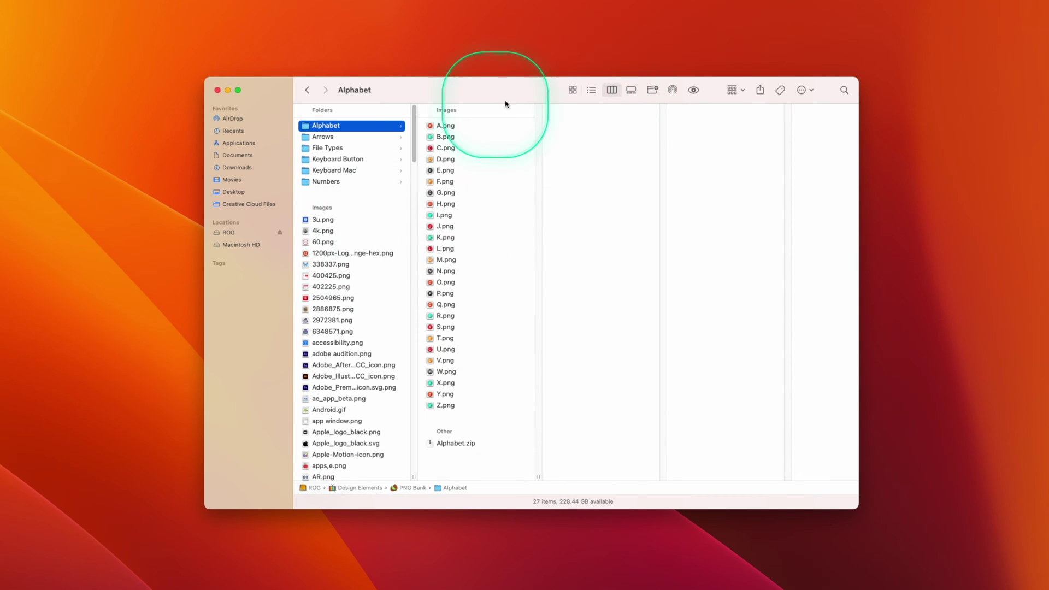
click(593, 91)
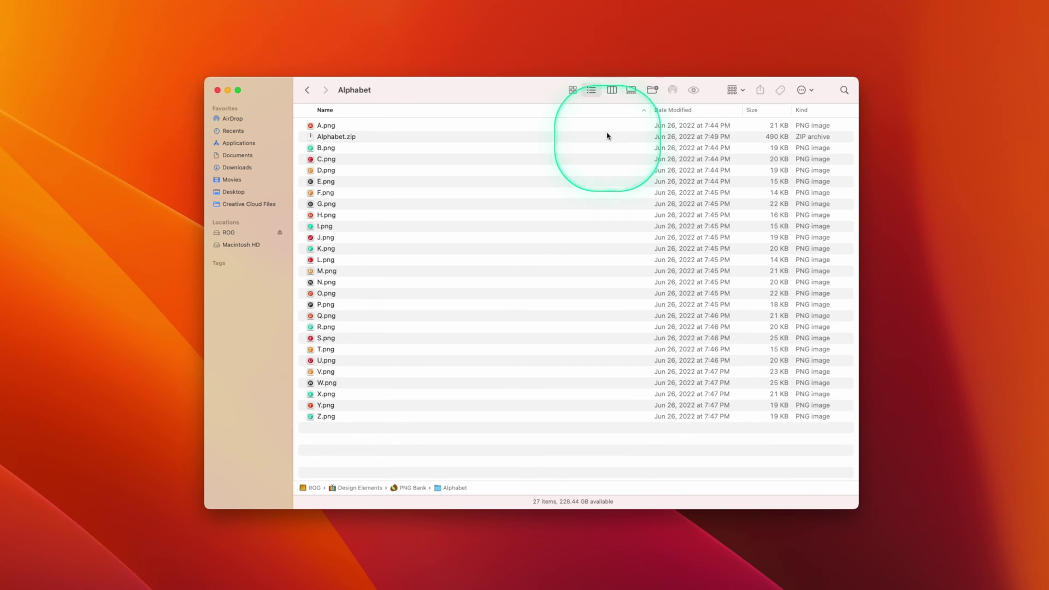
click(573, 91)
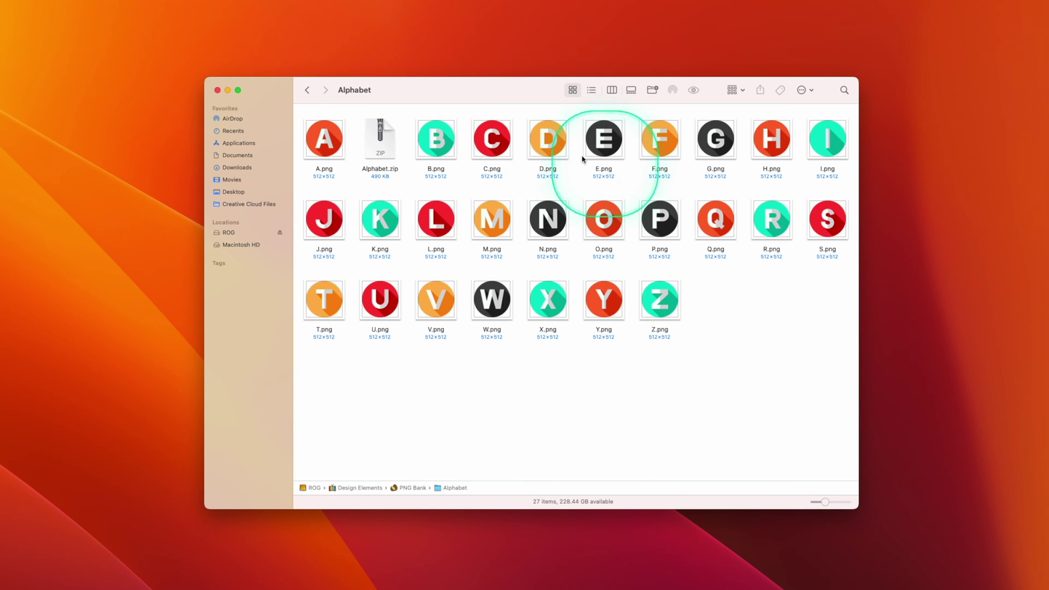
click(310, 92)
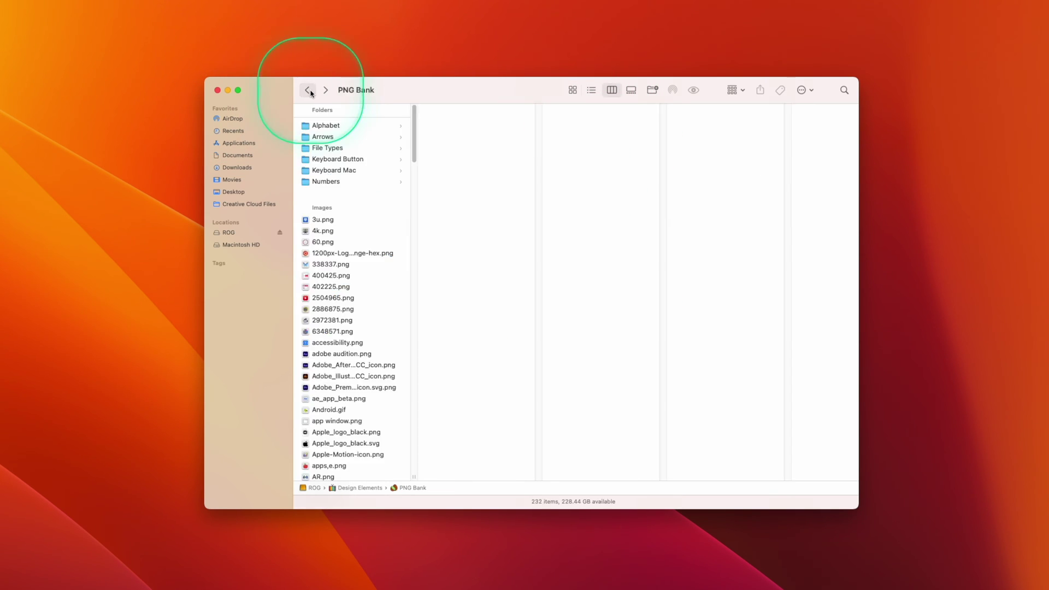
click(572, 90)
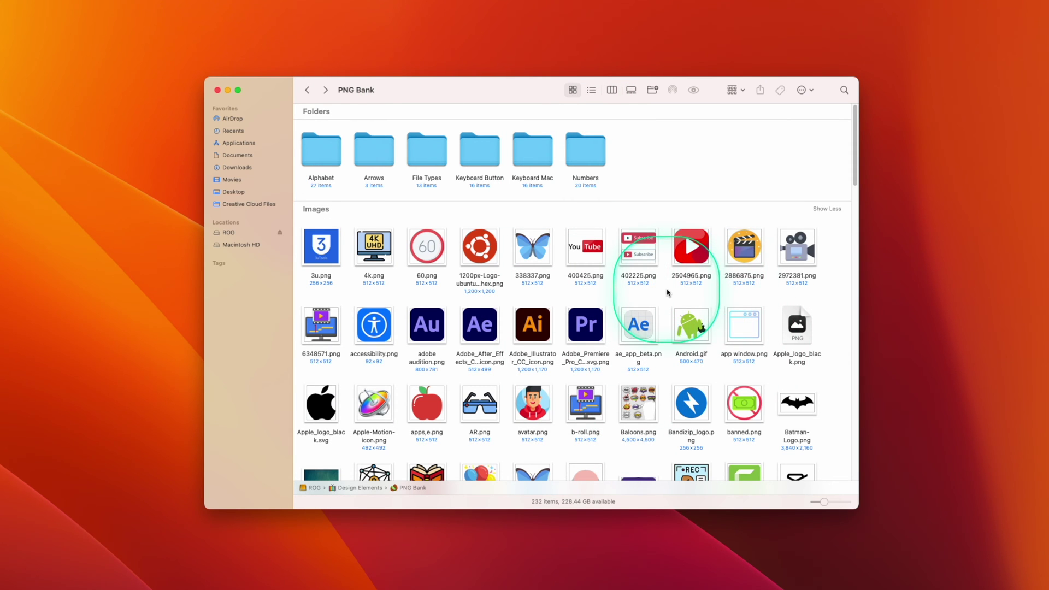
Cycle PNG Bank through list, column and gallery views, inspect 338337.png, and return to icon view
key(super+2)
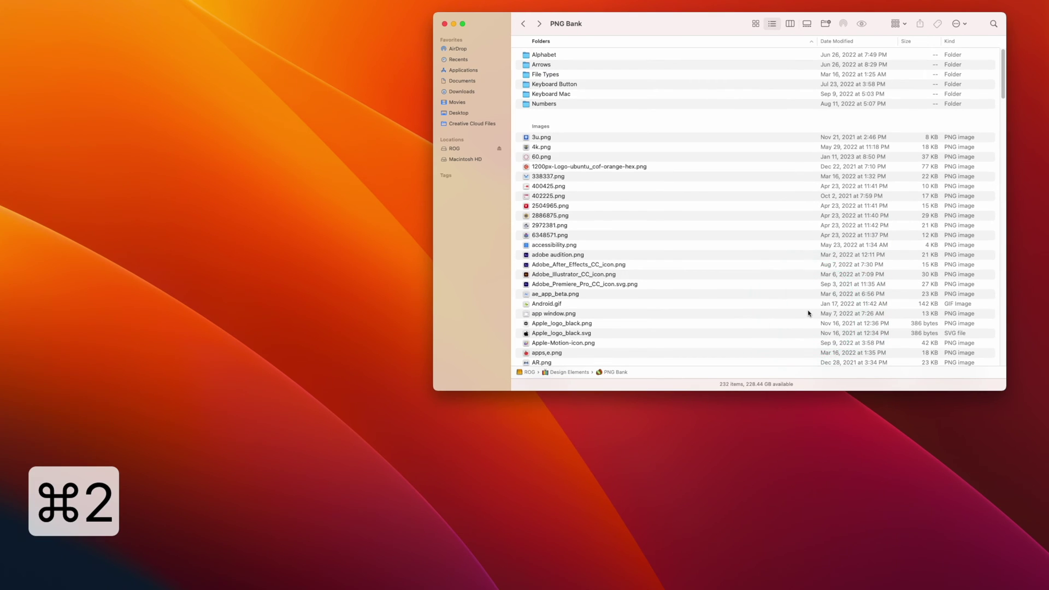
key(super+3)
key(super+4)
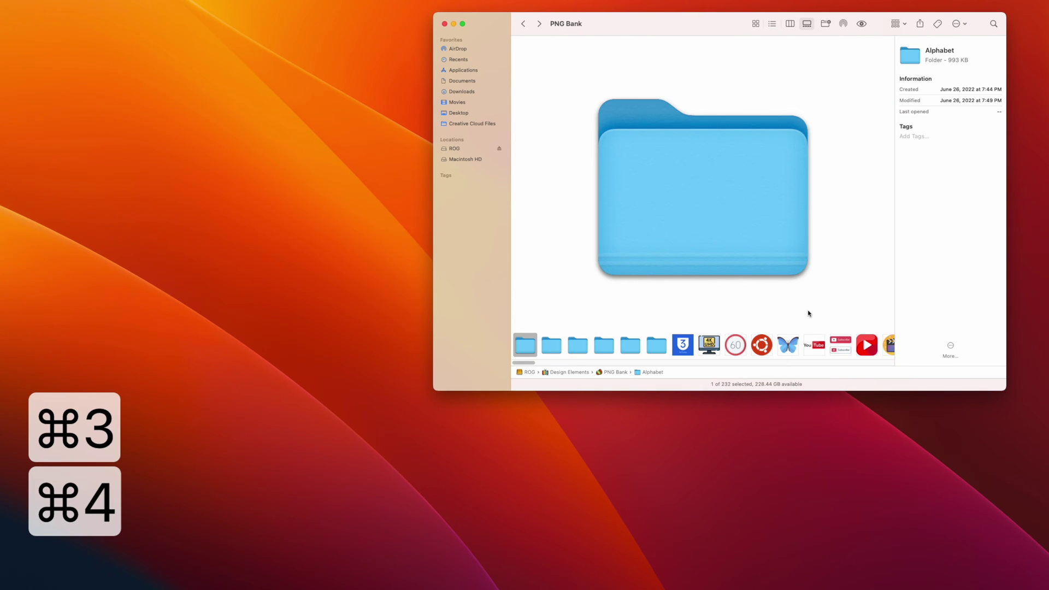
key(super+3)
key(super+4)
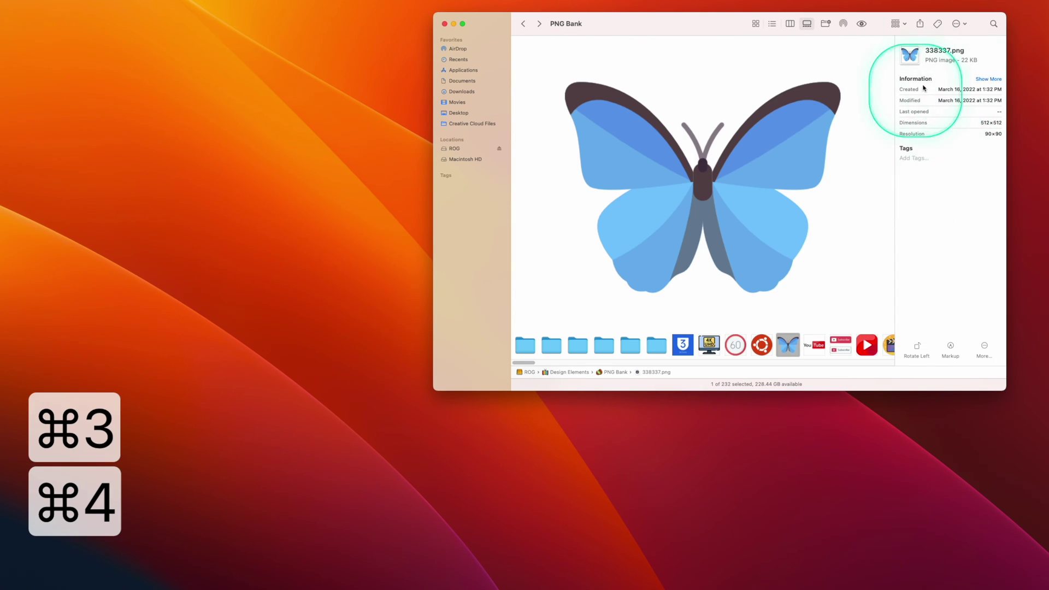
key(super+2)
key(super+1)
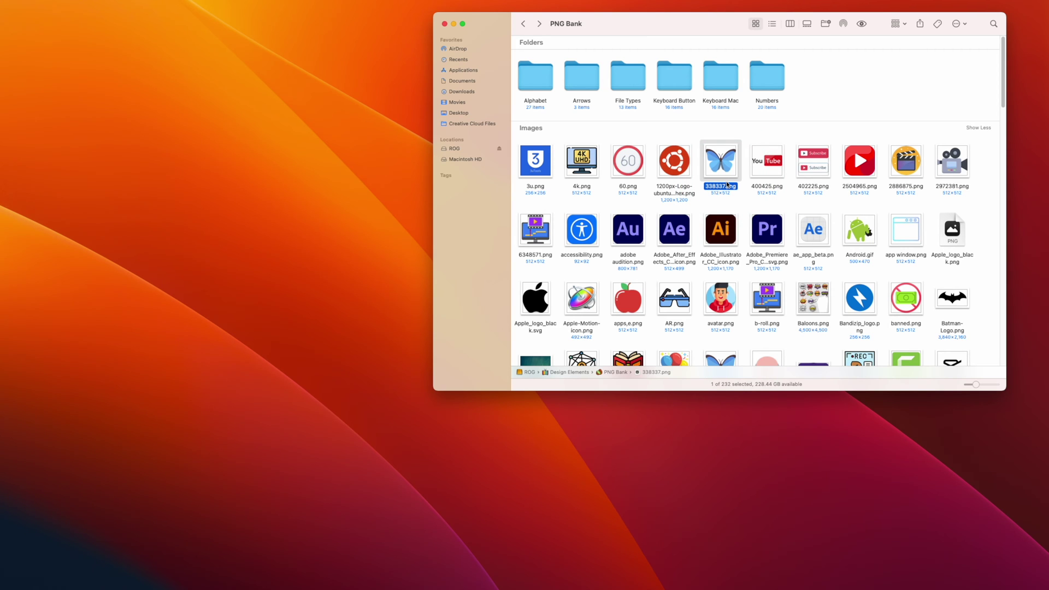
Show the preview pane for 338337.png and widen the window
key(shift+super+p)
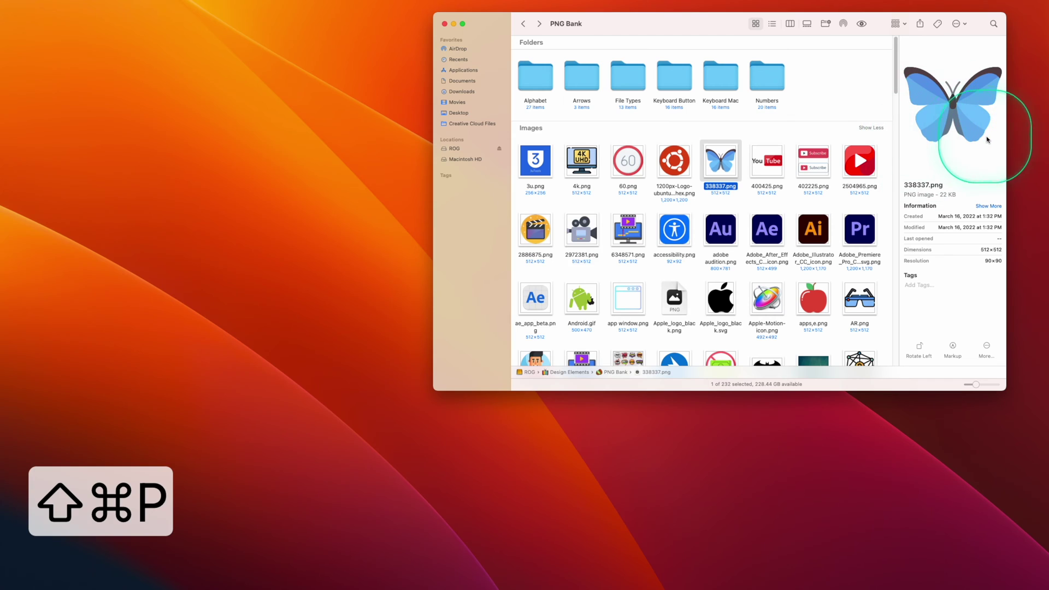
drag(1007, 141, 1043, 146)
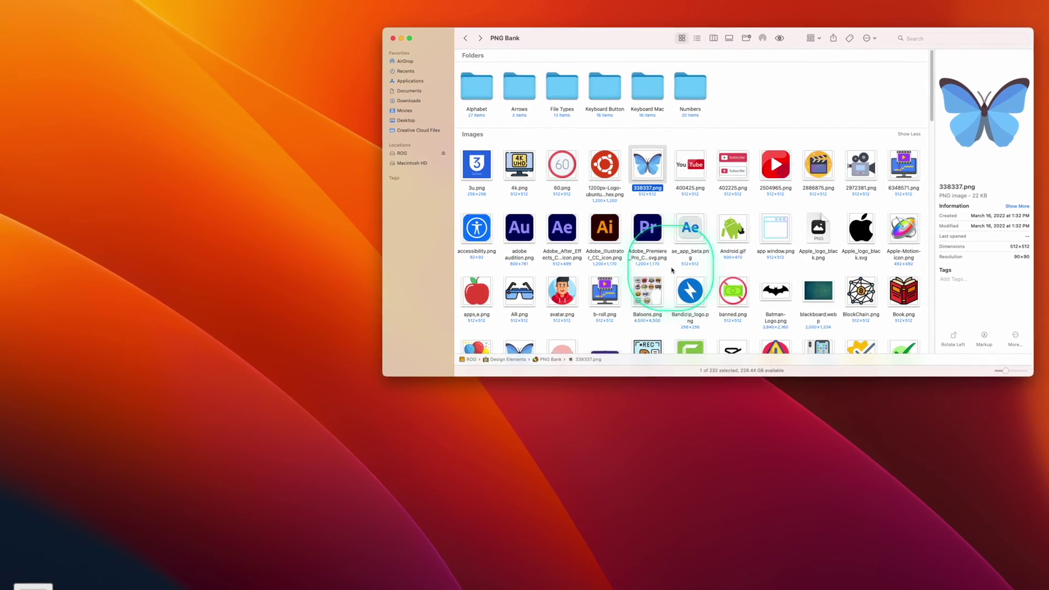
Switch to list view, select 2504965.png and view the additional quick actions in its preview
key(super+2)
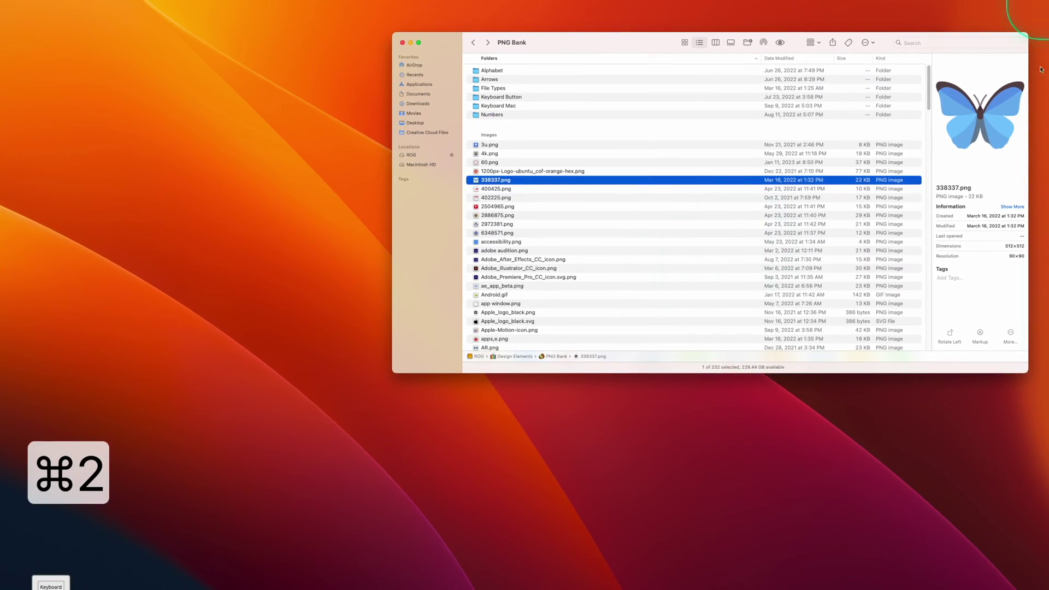
click(529, 206)
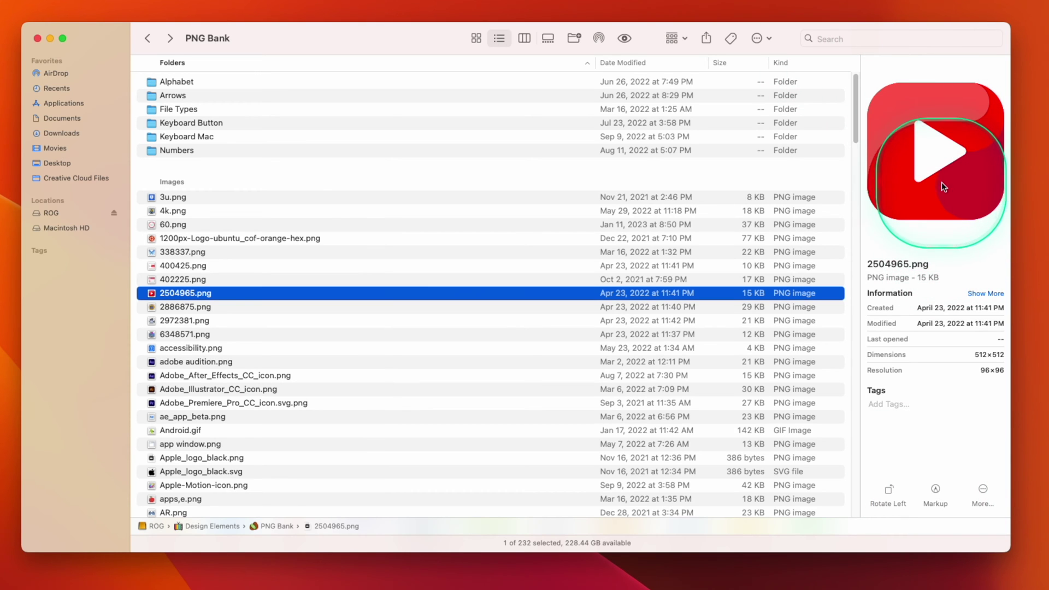
click(984, 490)
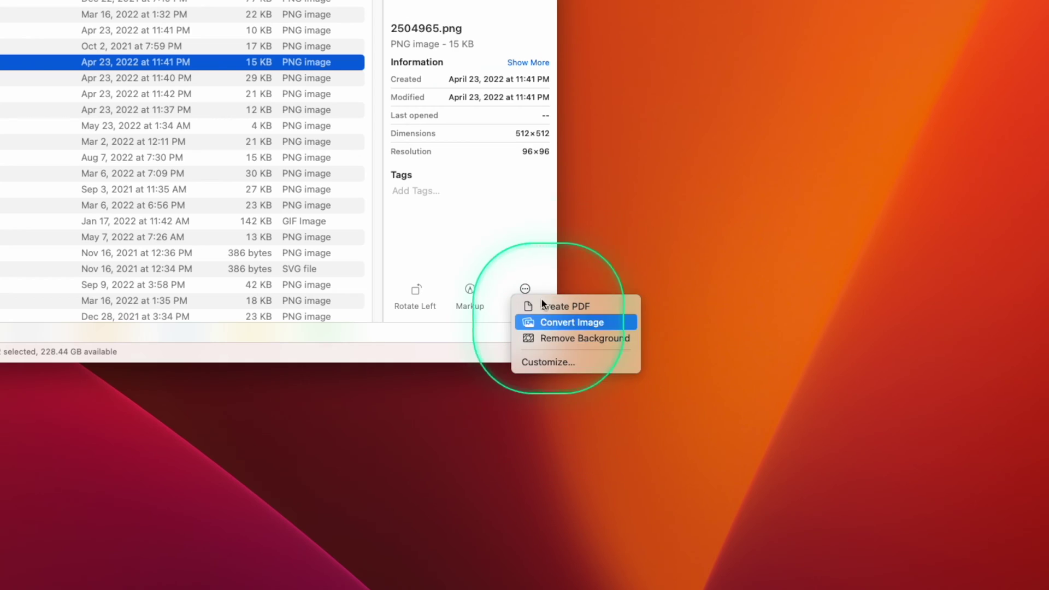
click(487, 204)
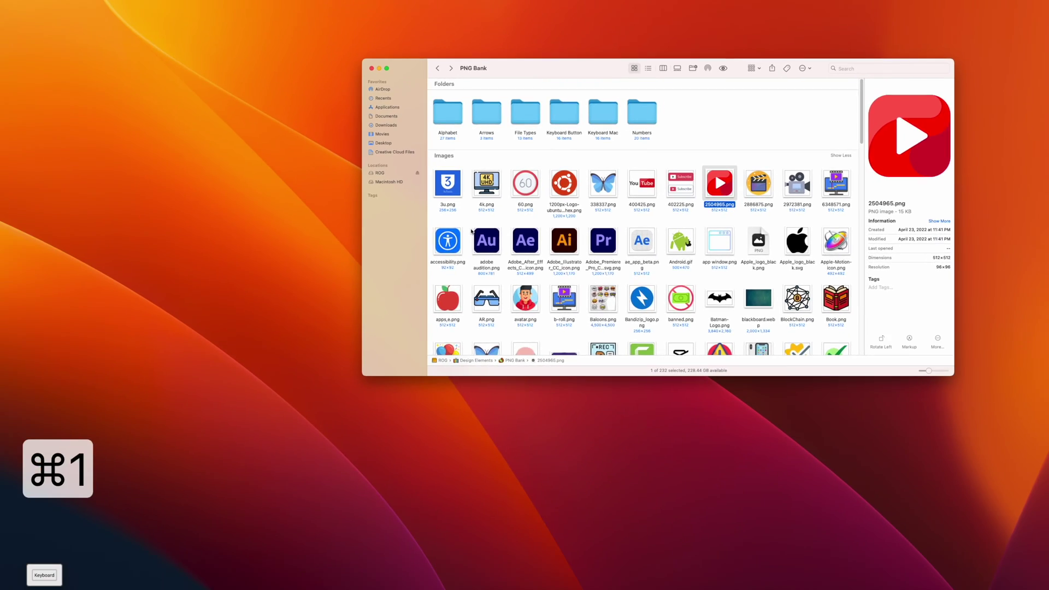
Hide the preview pane in the PNG Bank window, using icon view
key(super+shift+p)
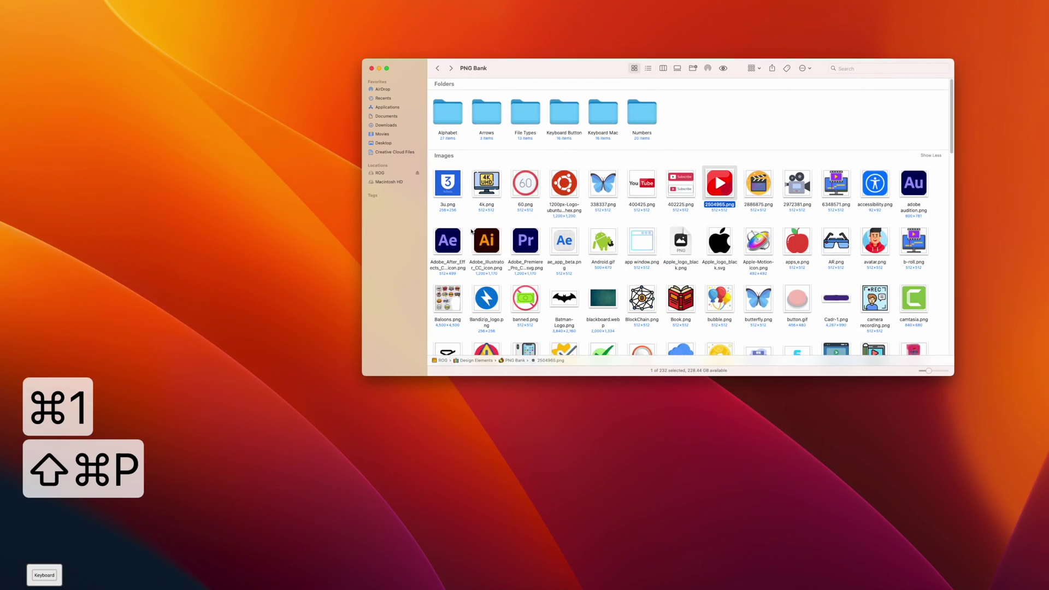
click(839, 113)
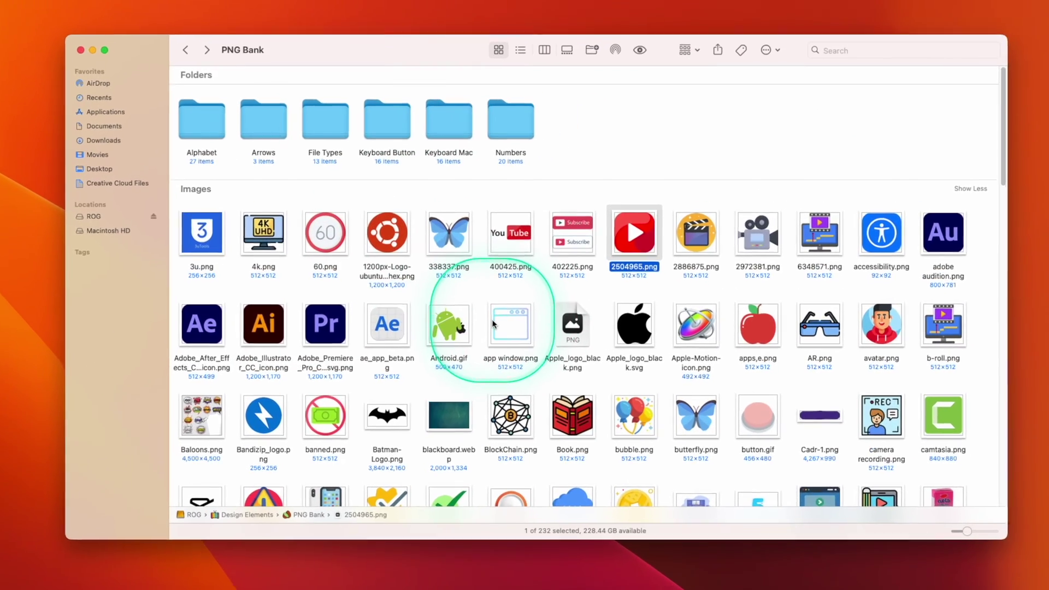
Browse the PNG Bank images and enlarge the folder's icons
scroll(662, 238, down, 10)
scroll(535, 325, up, 6)
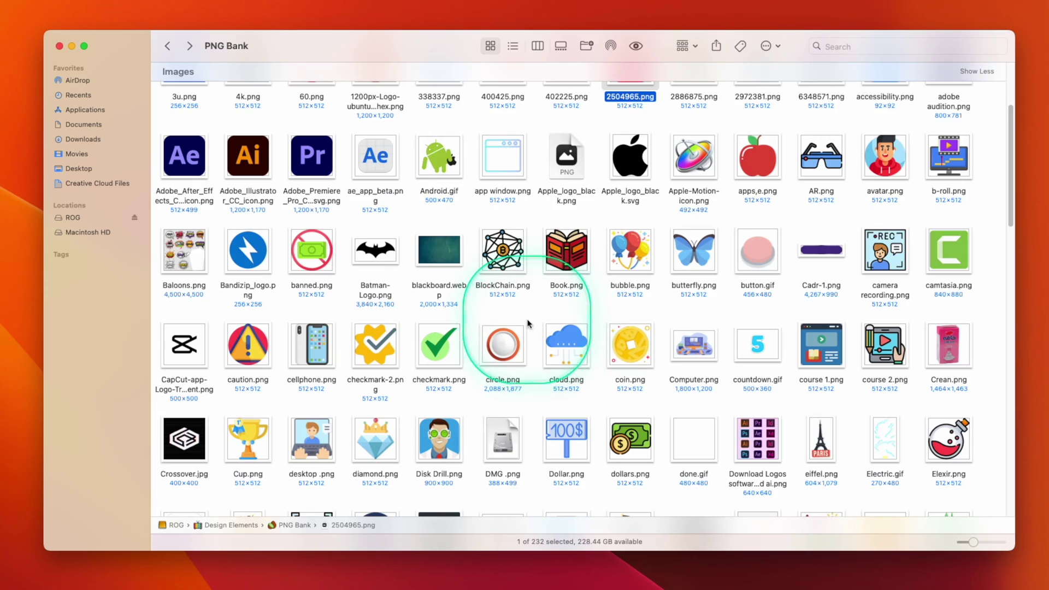
drag(974, 544, 996, 549)
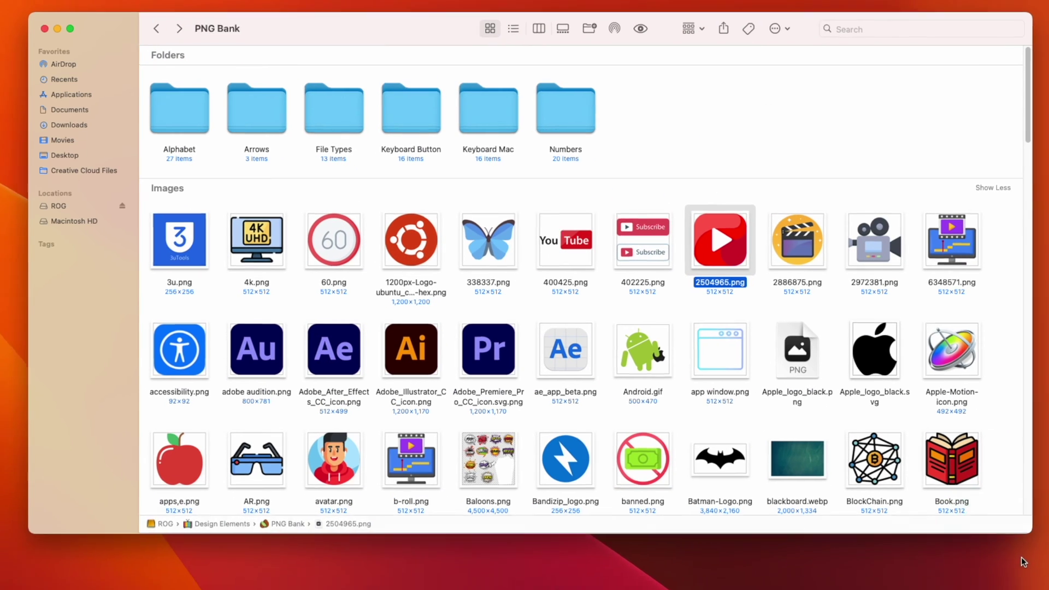
Hide and show the status bar of the PNG Bank window twice, leaving it shown
key(super+slash)
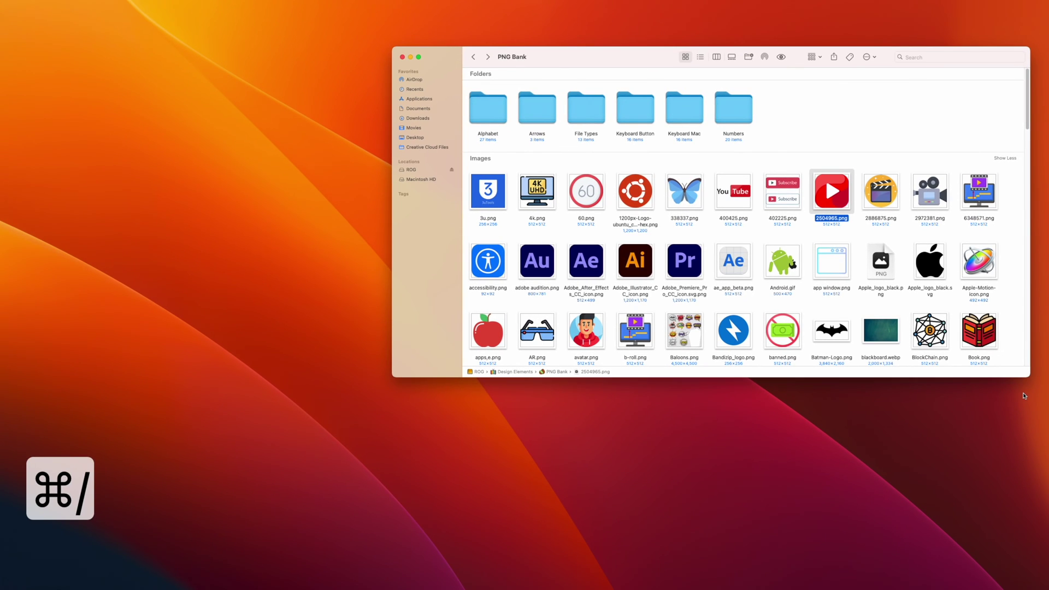
key(super+slash)
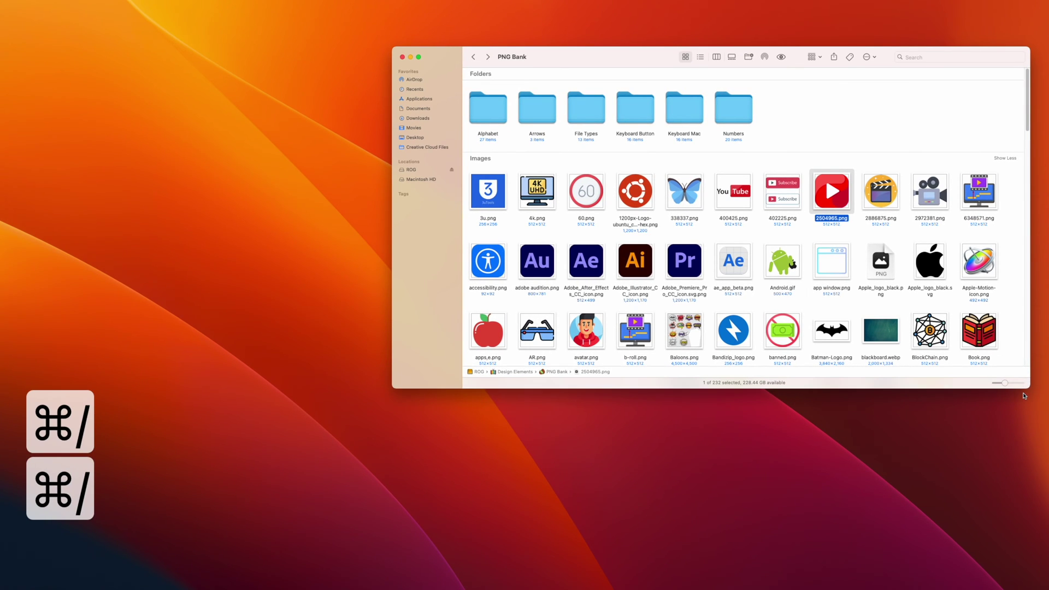
key(super+slash)
key(super+slash)
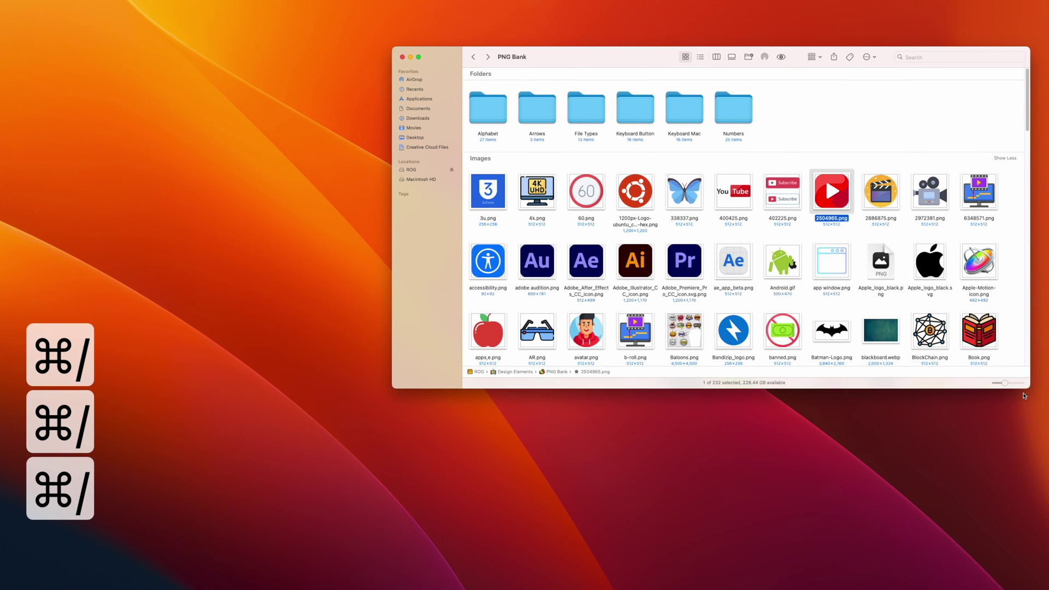
Resize the PNG Bank icons, selecting Adobe_Premiere_Pro_CC_icon.svg.png and stepping the icon size up and down
drag(1003, 384, 1003, 382)
click(861, 286)
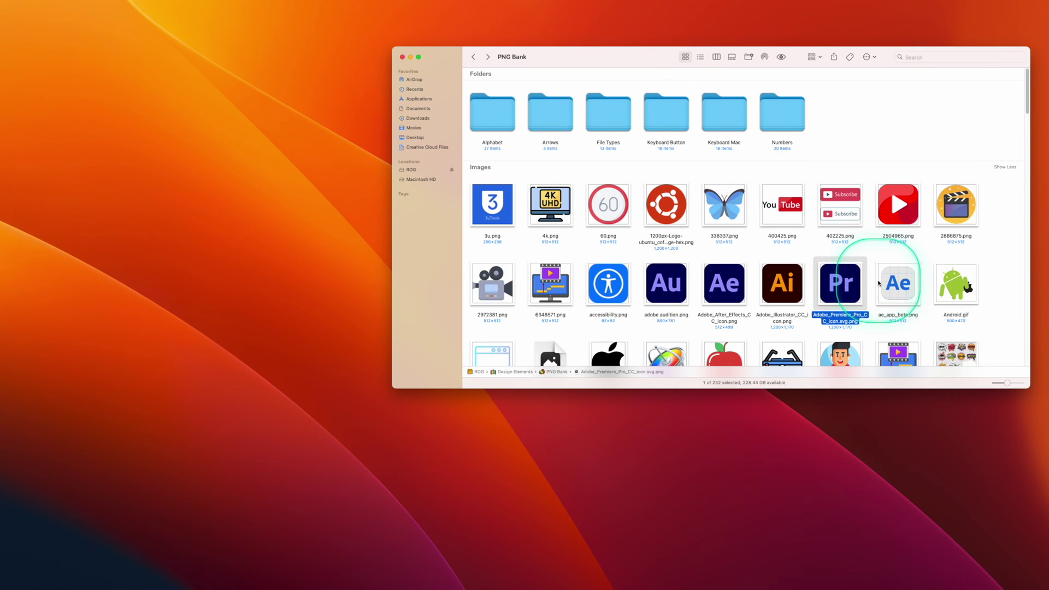
key(super+equal)
key(super+equal)
key(super+equal)
key(super+equal)
key(super+minus)
key(super+minus)
key(super+minus)
key(super+minus)
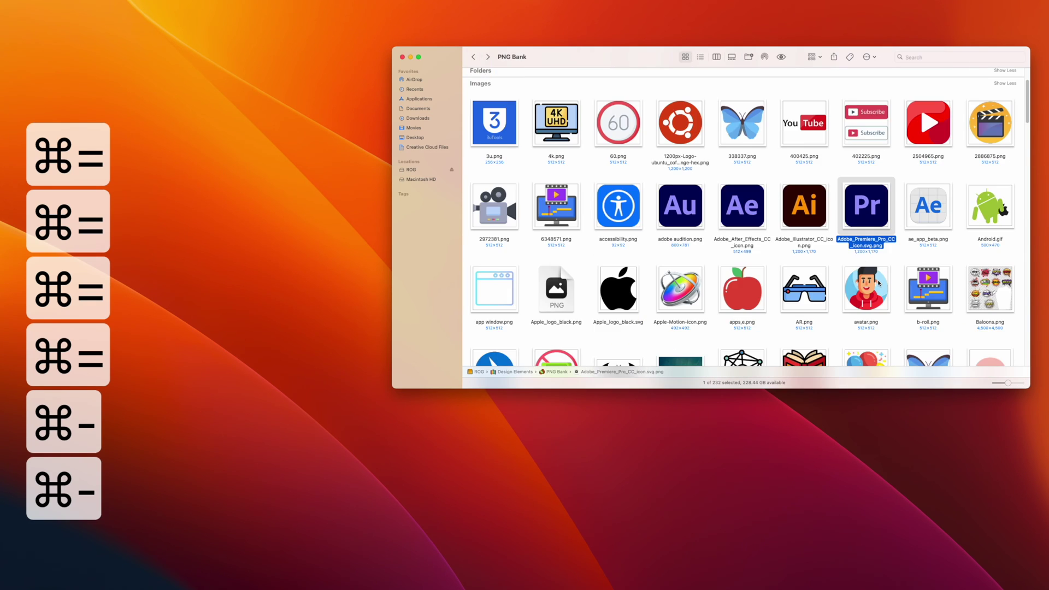
key(super+equal)
key(super+equal)
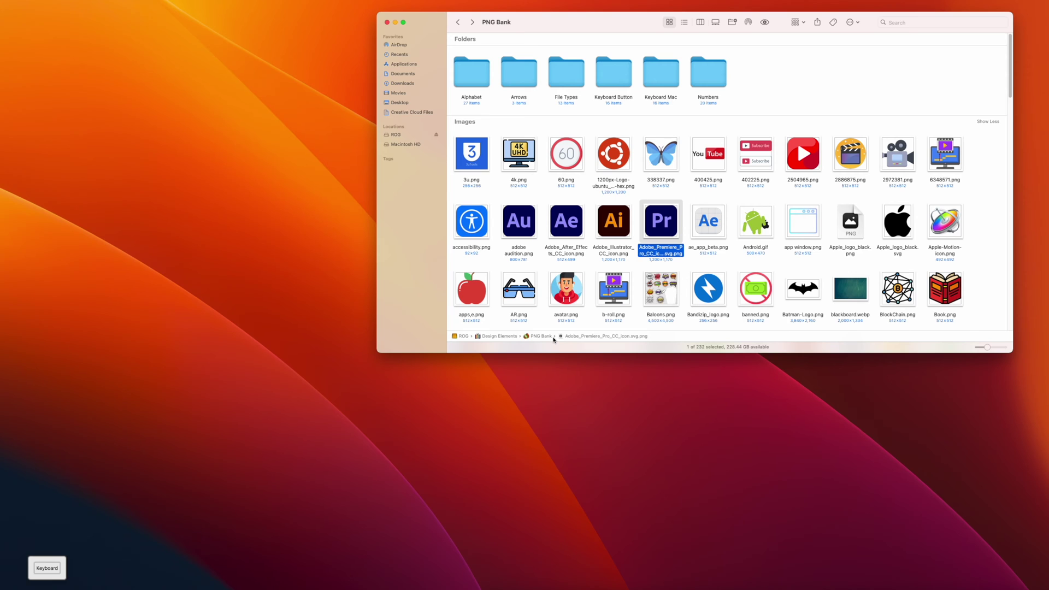
Hide and show the path bar of the PNG Bank window twice, leaving it shown
key(alt+super+p)
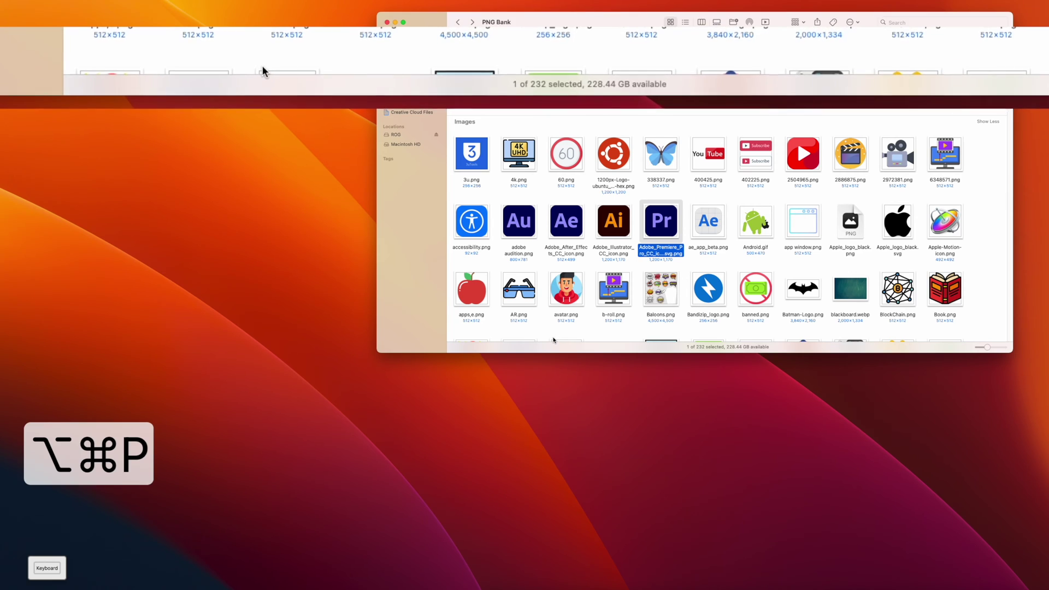
key(alt+super+p)
key(alt+super+p)
key(alt+super+p)
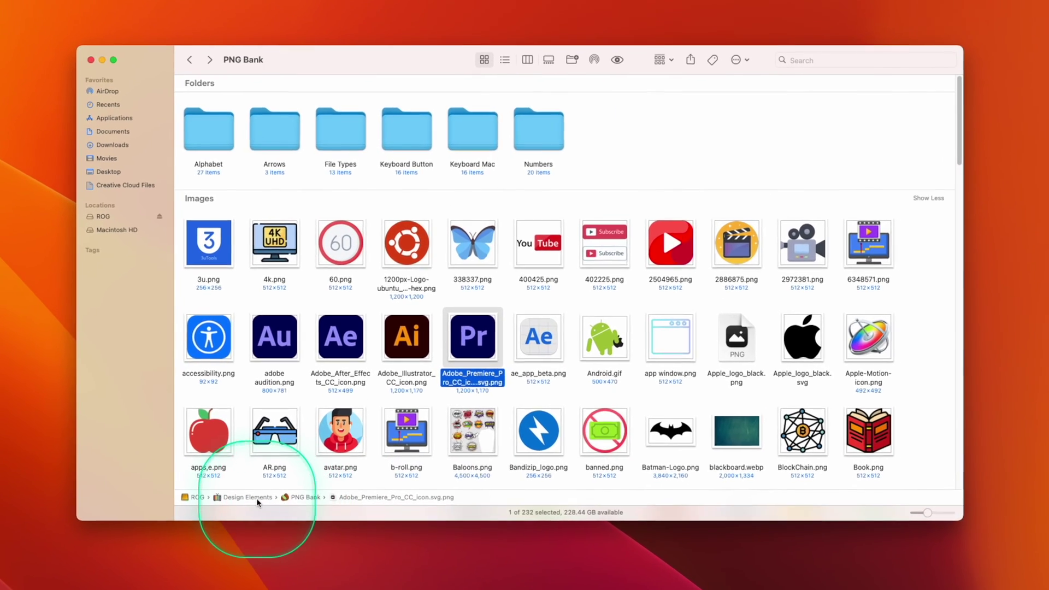
Go up from PNG Bank to Design Elements and ROG through the path bar, and reopen the PNG Bank folder
double_click(258, 503)
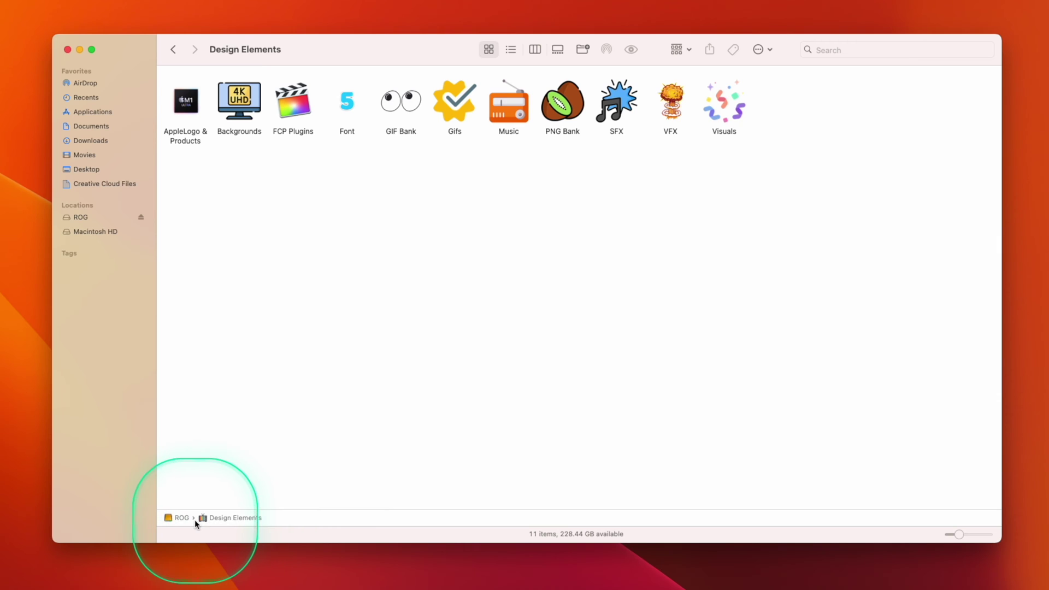
double_click(198, 497)
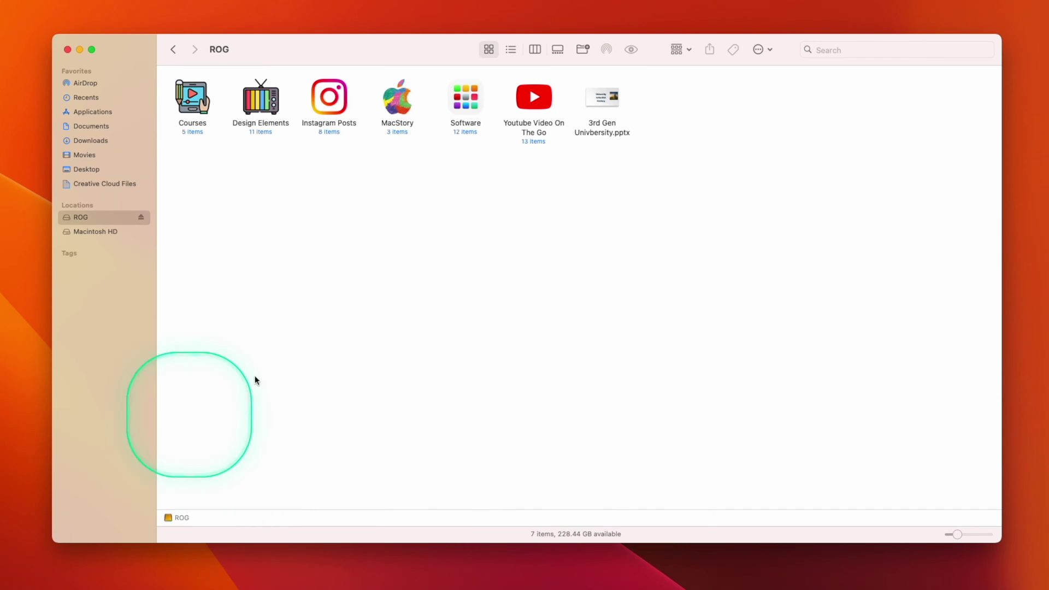
double_click(260, 101)
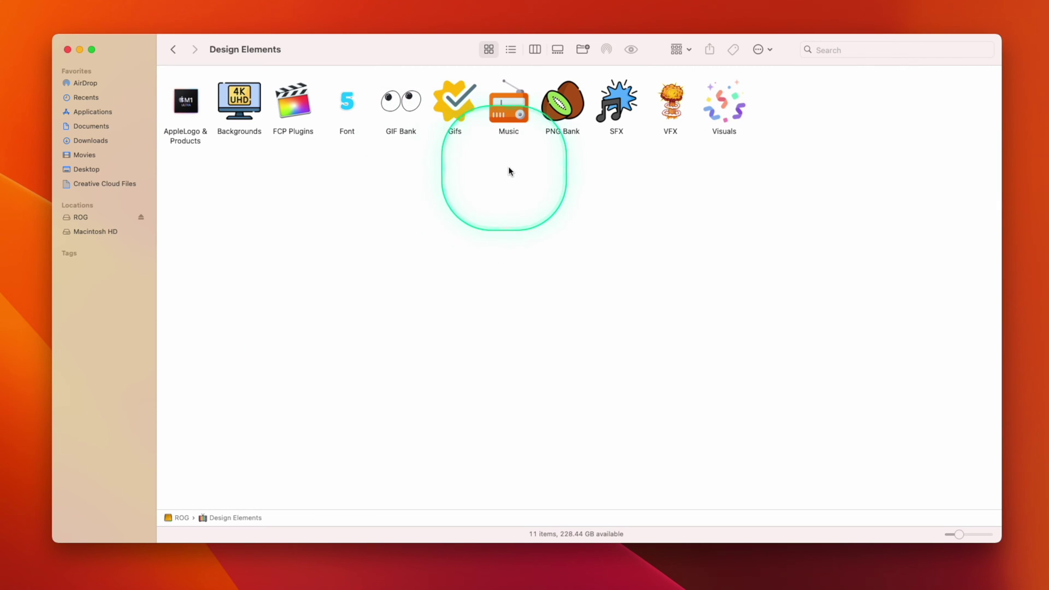
double_click(563, 109)
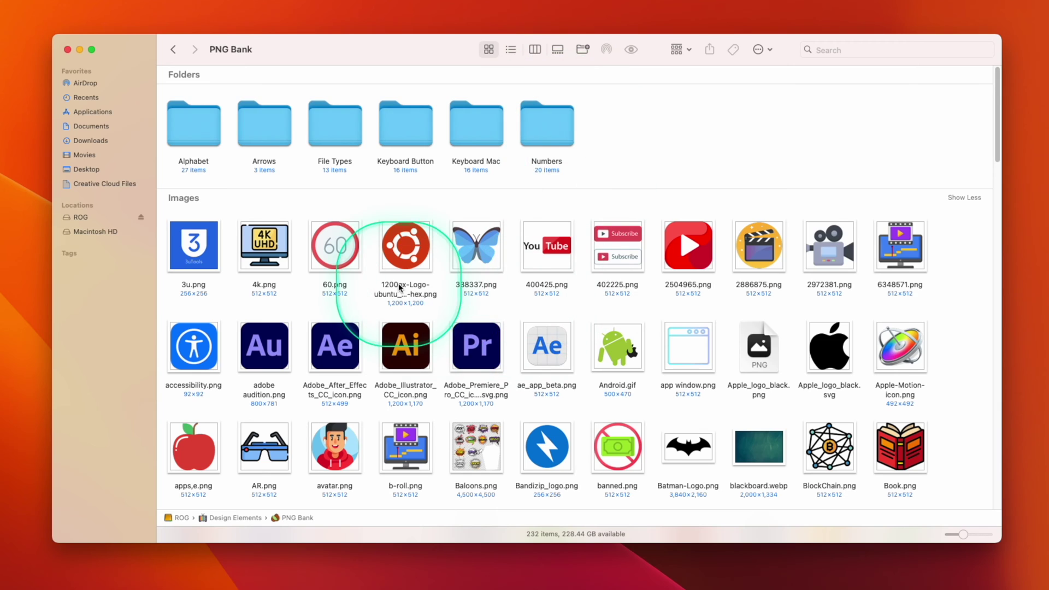
Open the parent location ROG in a new tab from PNG Bank's title hierarchy and enlarge the window
super+click(238, 51)
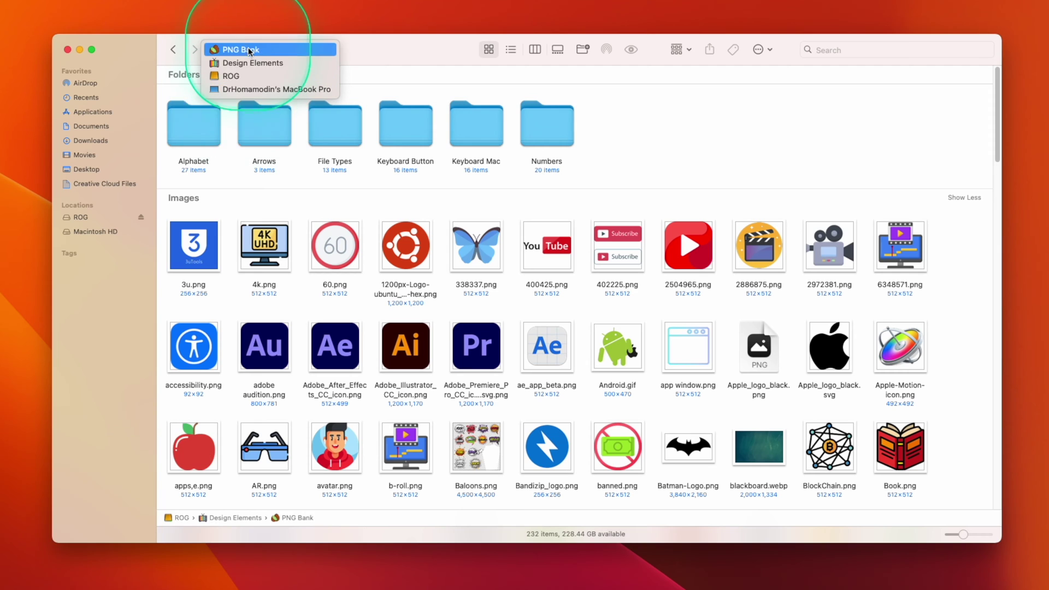
super+click(251, 75)
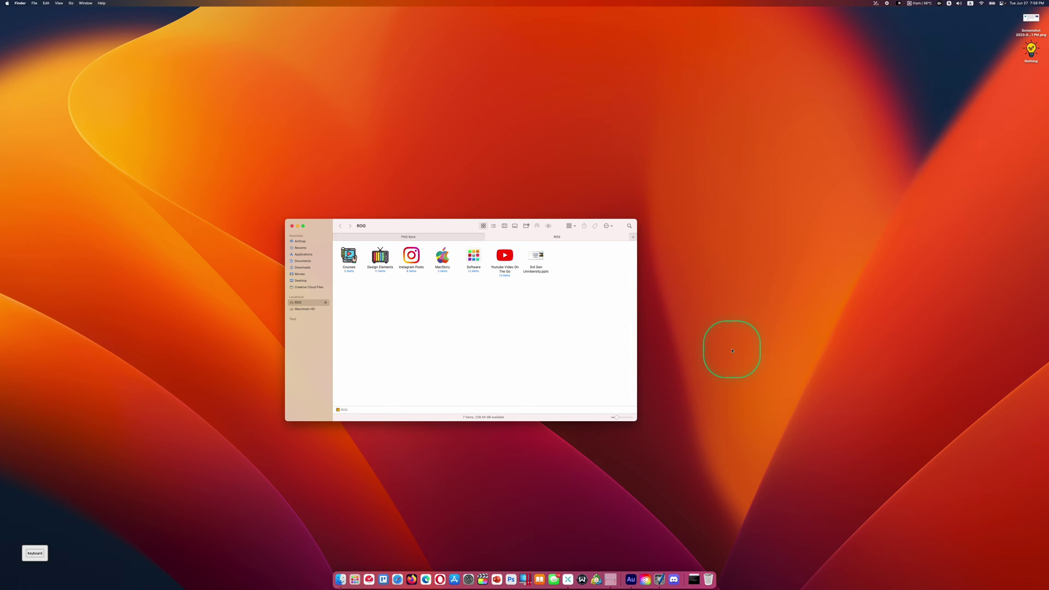
drag(638, 422, 729, 498)
key(alt)
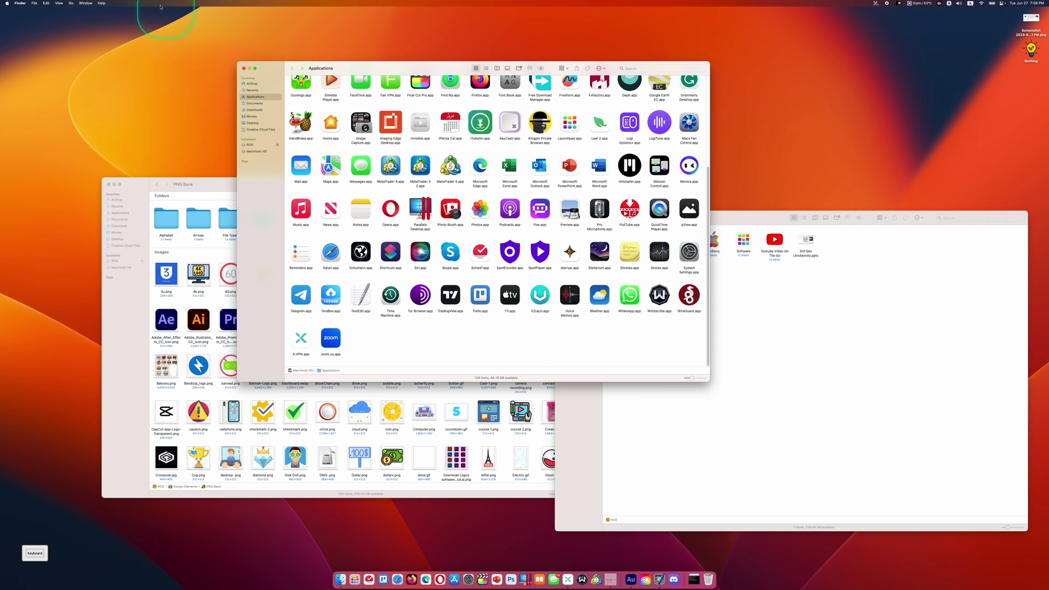
Merge the Applications, PNG Bank and ROG windows into one tabbed window
click(93, 3)
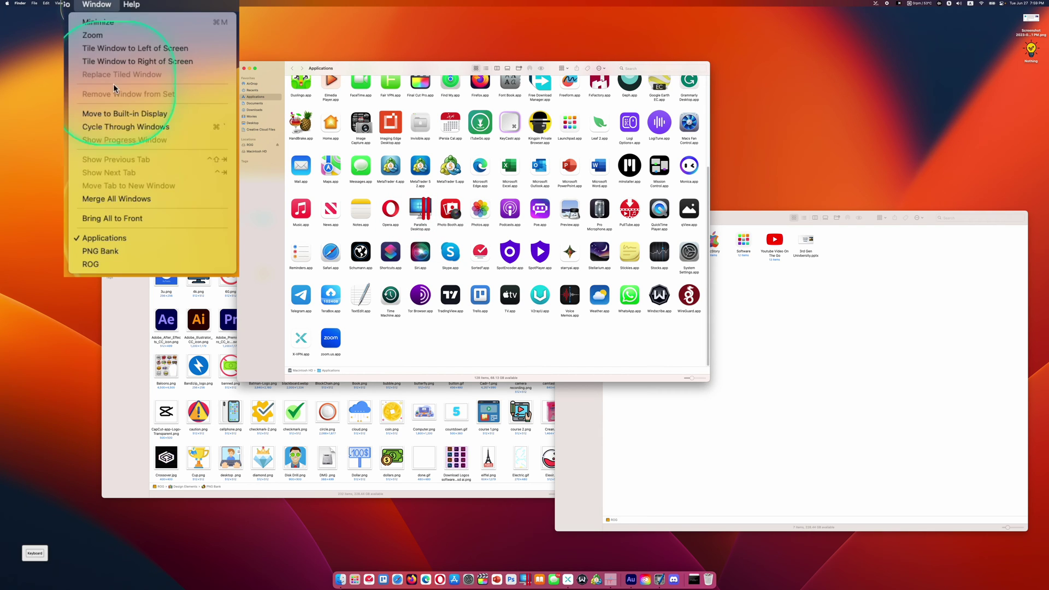
click(156, 179)
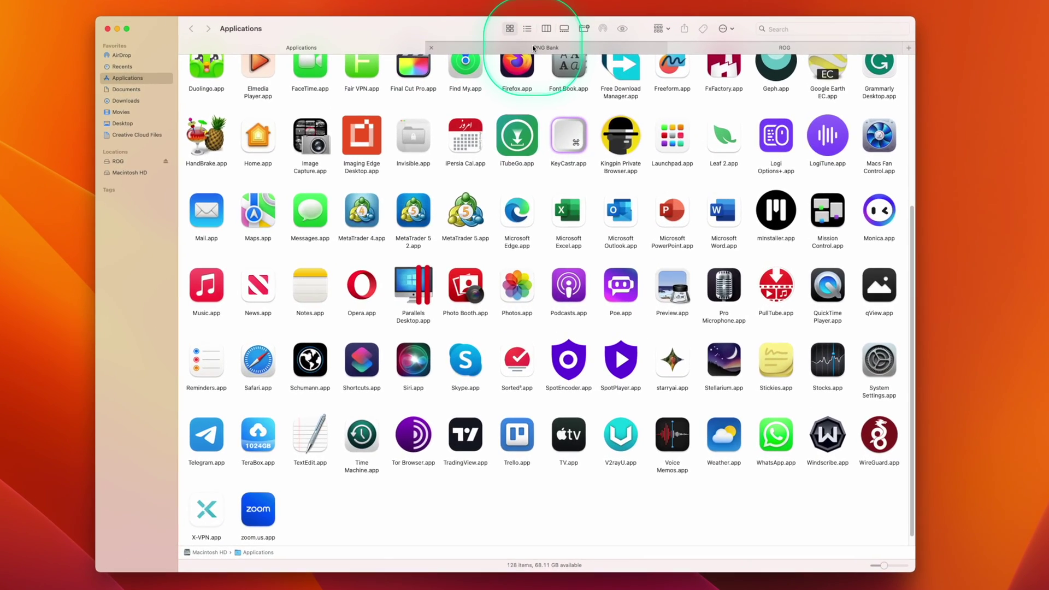
Cycle repeatedly through the Applications, PNG Bank and ROG tabs, ending on PNG Bank
click(726, 52)
key(ctrl+Tab)
key(ctrl+Tab)
key(ctrl+Tab)
key(ctrl+Tab)
key(ctrl+Tab)
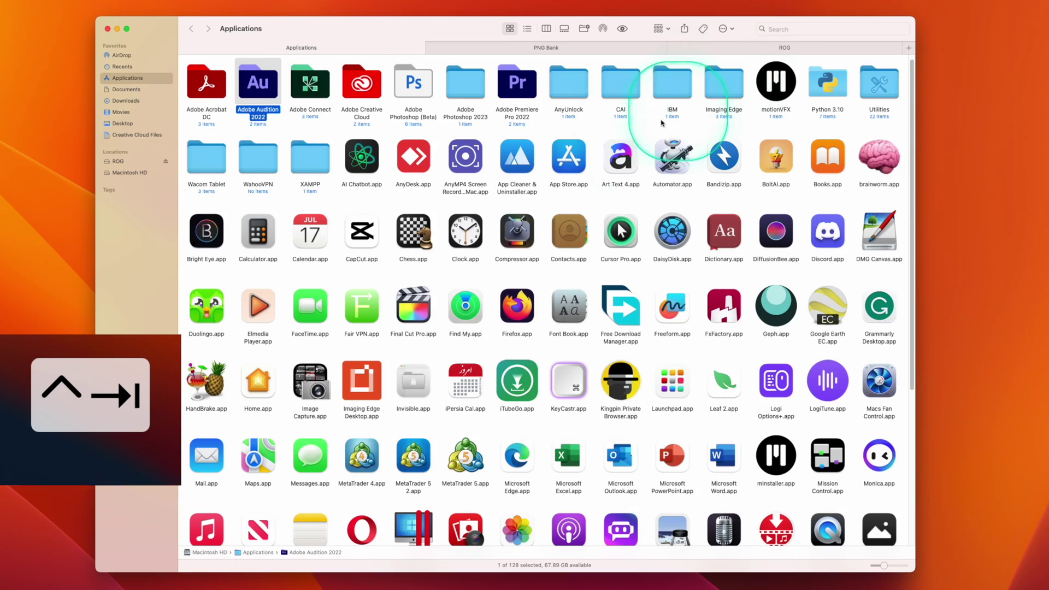
key(ctrl+Tab)
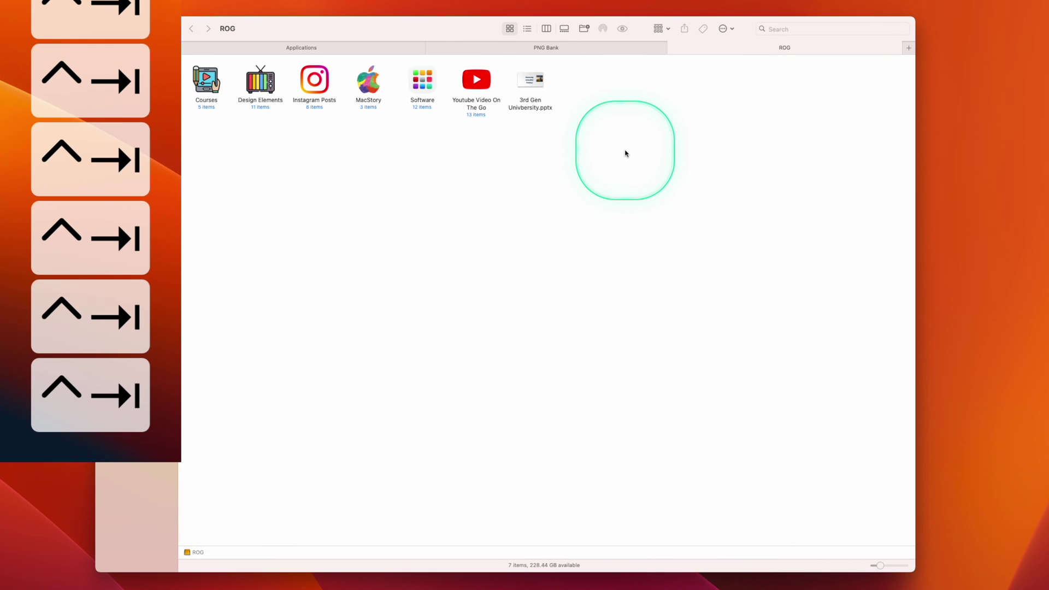
key(ctrl+Tab)
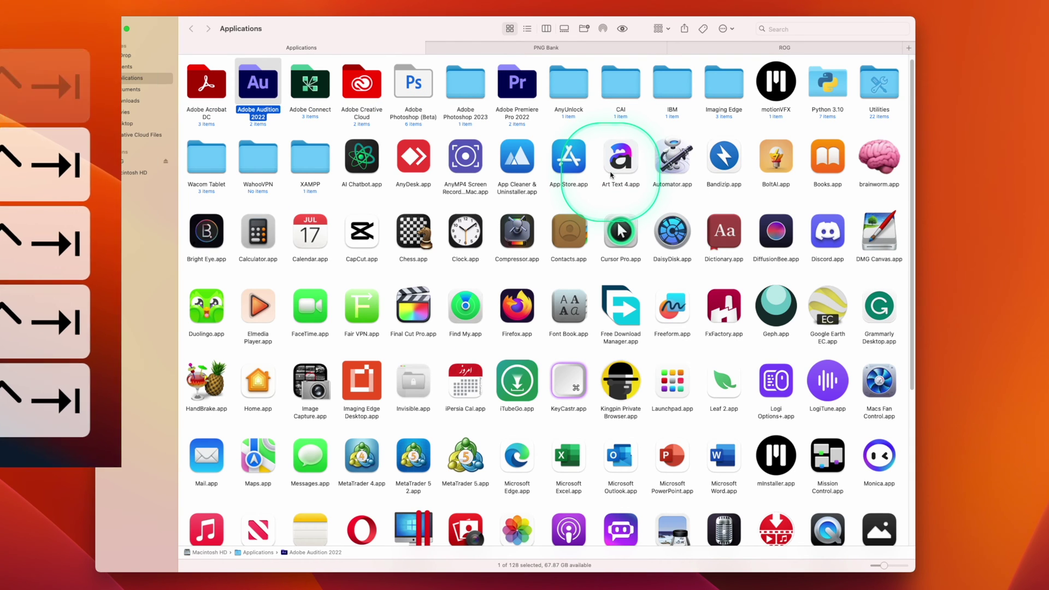
key(ctrl+Tab)
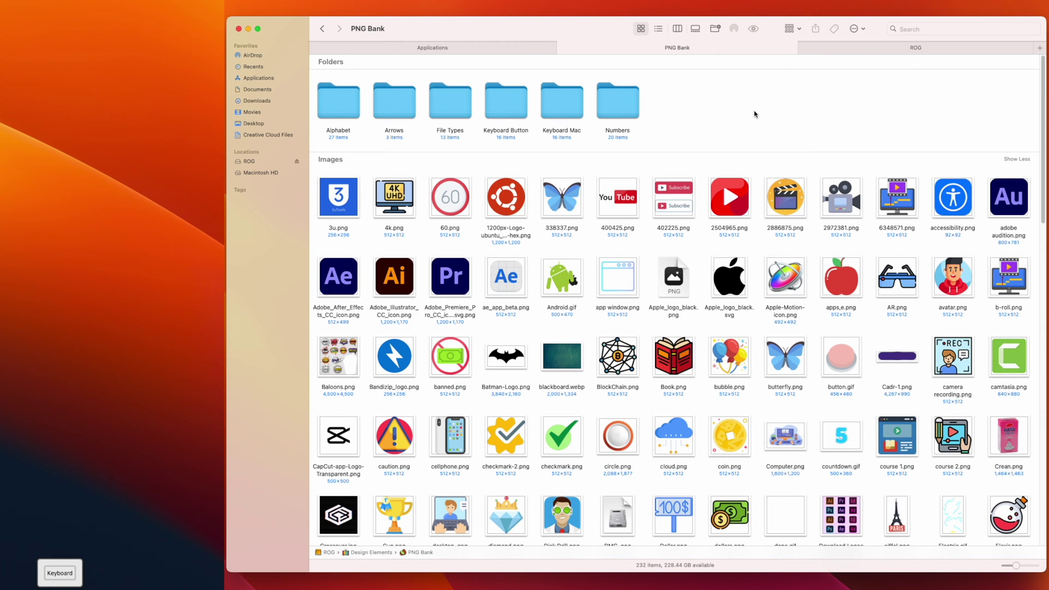
Visit the Desktop, Applications, AirDrop and Documents locations in the current tab and return to Desktop
key(super+shift+d)
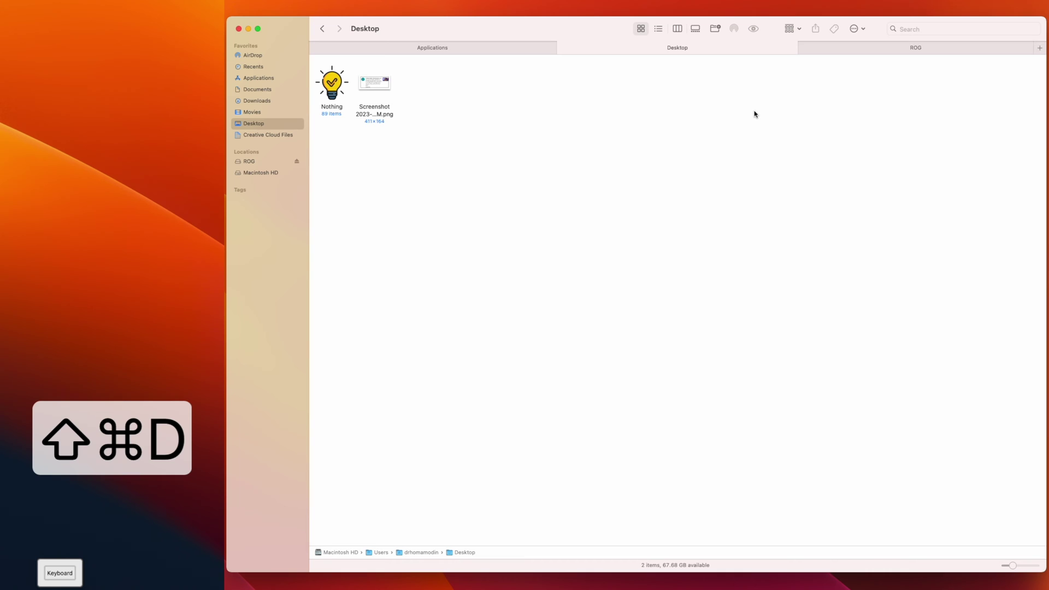
key(super+shift+a)
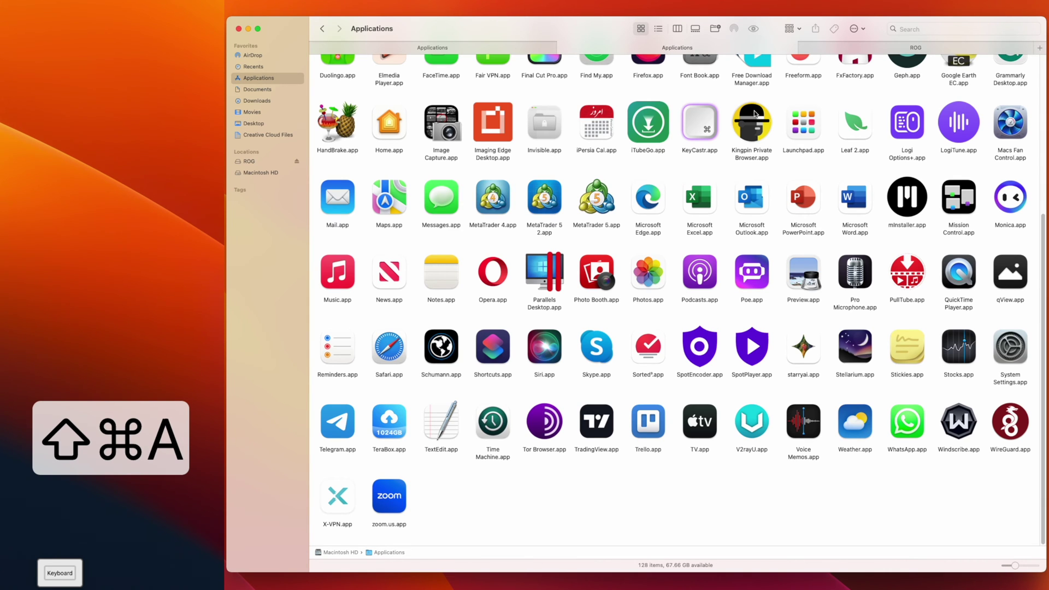
key(super+shift+r)
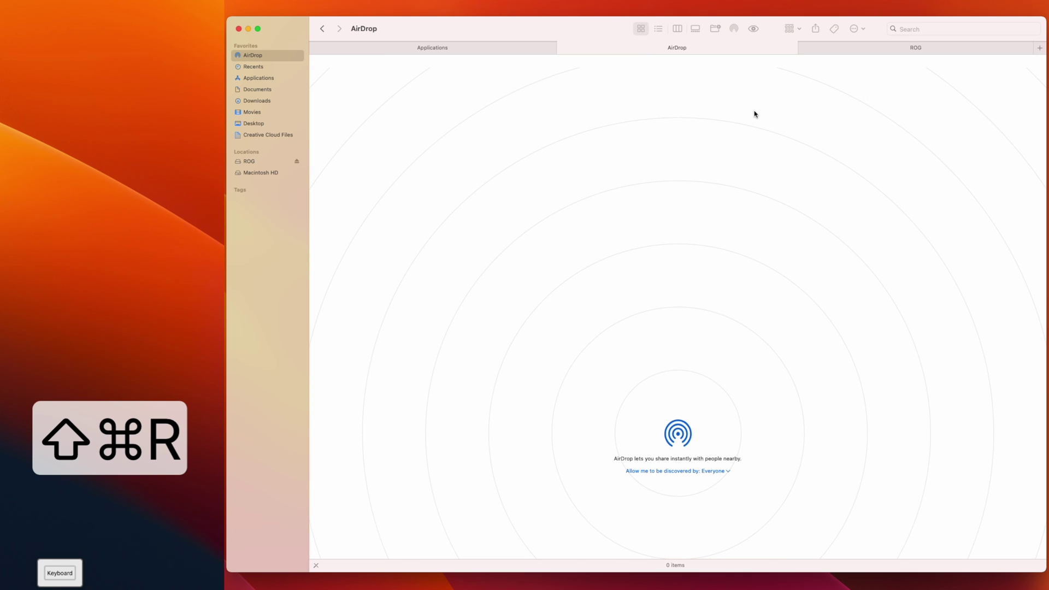
key(super+shift+o)
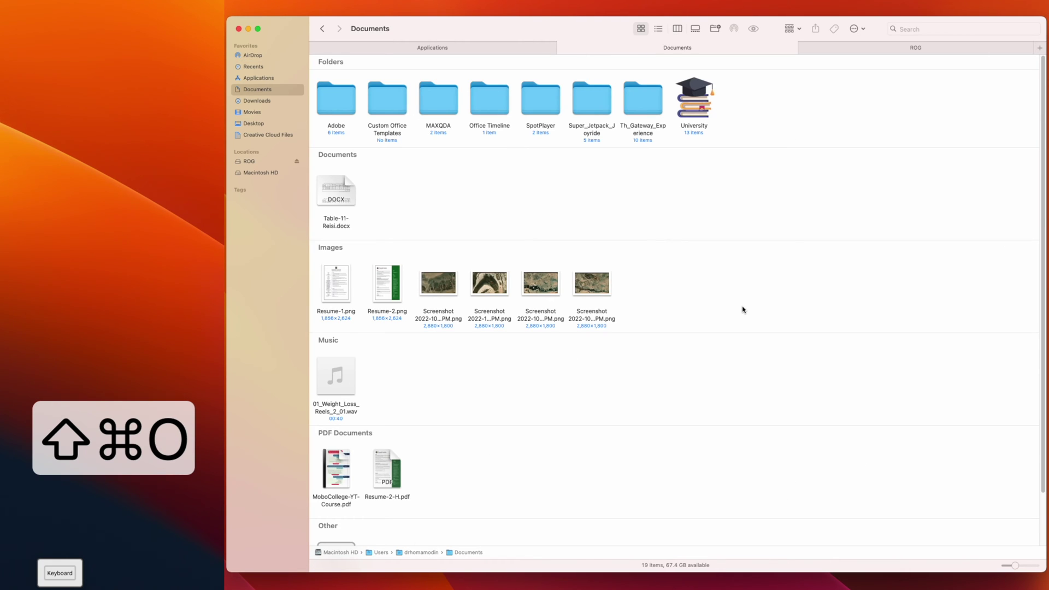
key(super+shift+d)
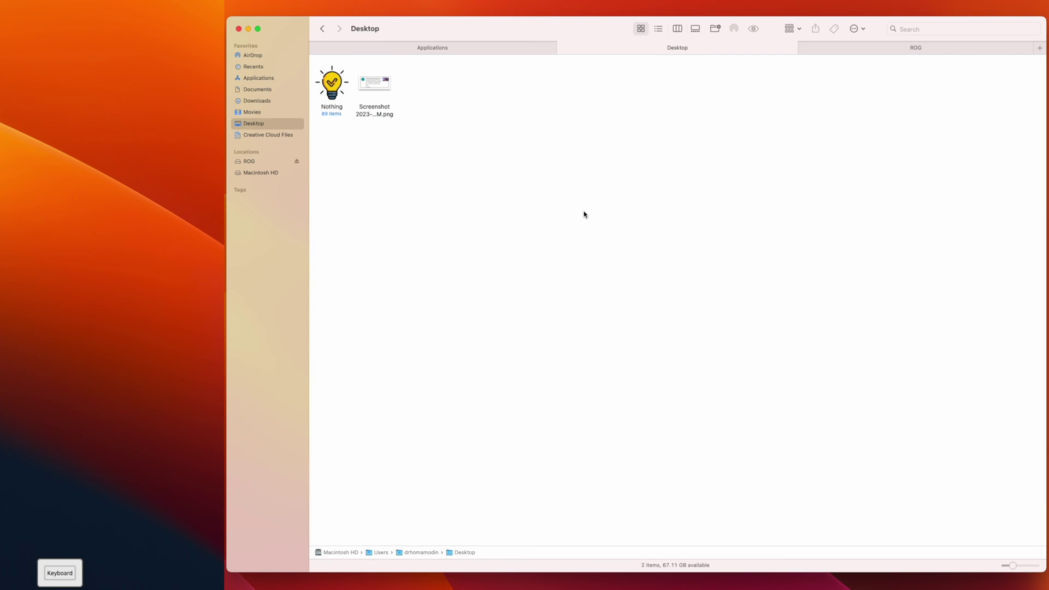
Move the screenshot PNG on the Desktop to the Trash and undo the removal
click(382, 86)
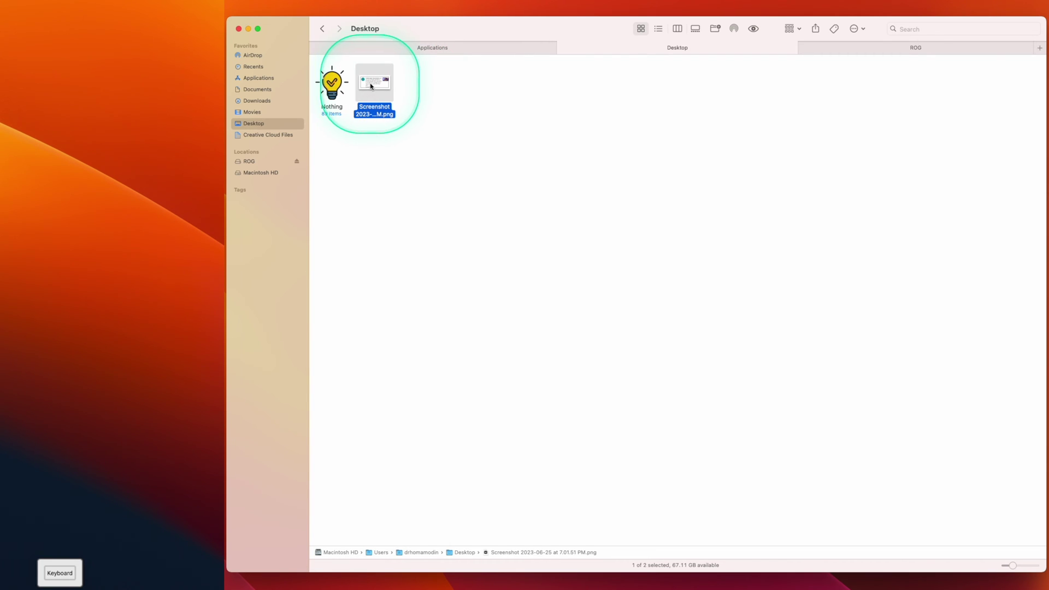
right_click(371, 86)
click(432, 112)
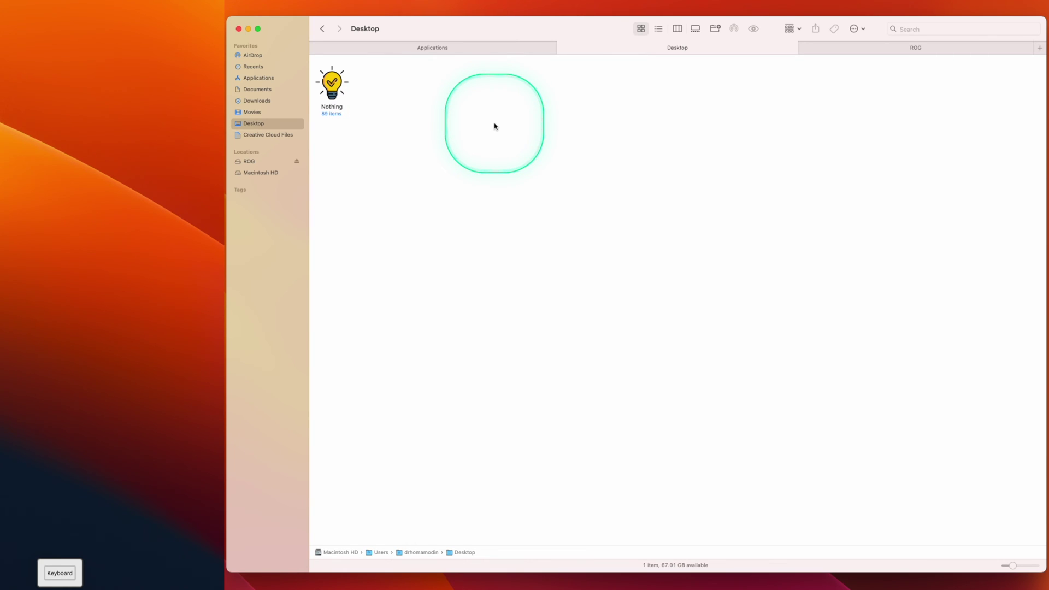
key(super+z)
click(491, 128)
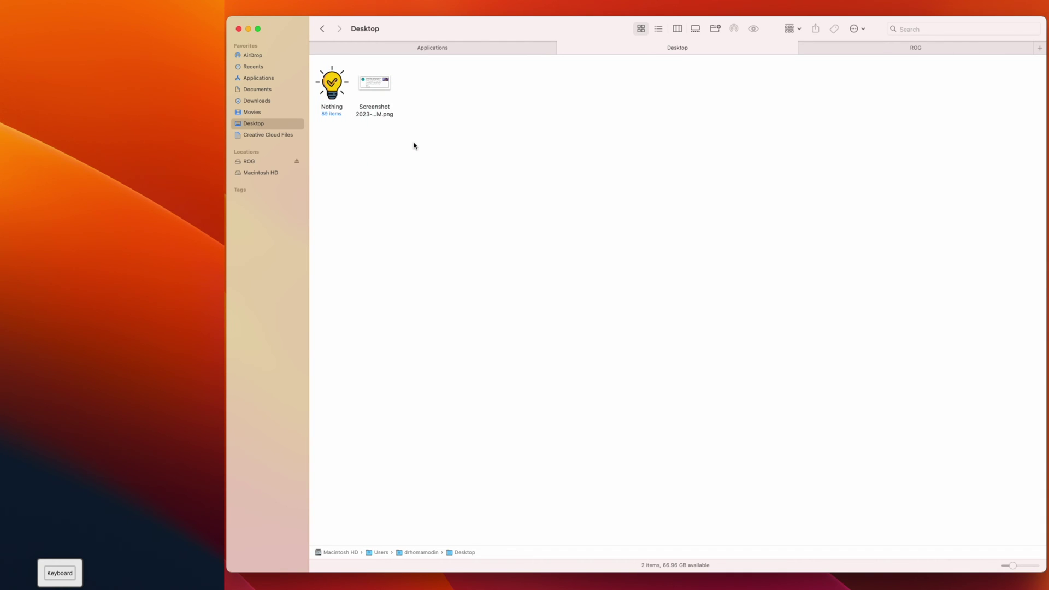
Open the Software folder in the ROG tab and move macOSPublicBetaAccessUtility.dmg to the empty lower-right area
click(882, 48)
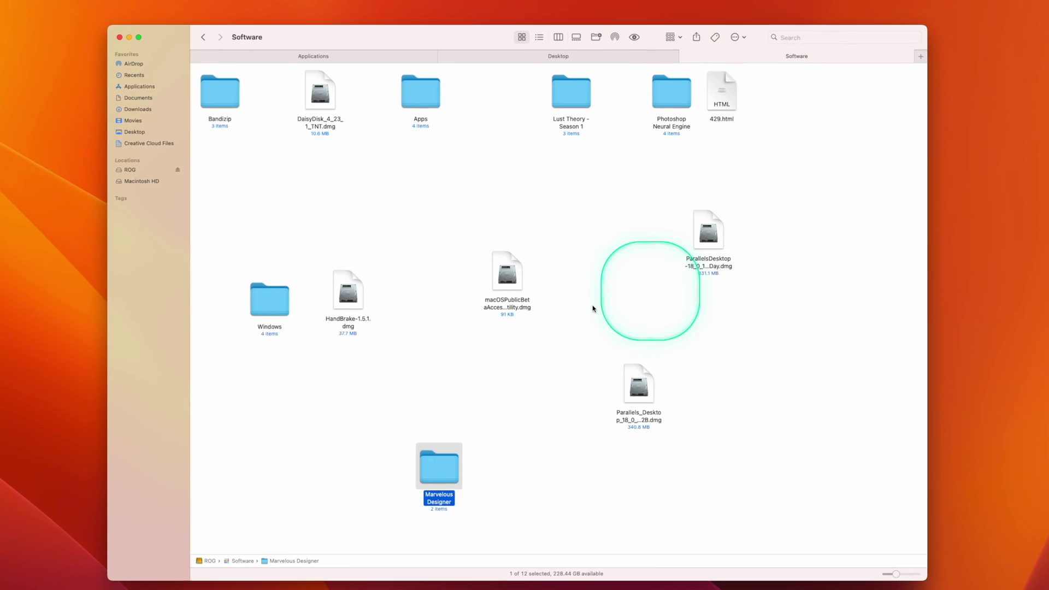
click(510, 280)
drag(509, 273, 794, 442)
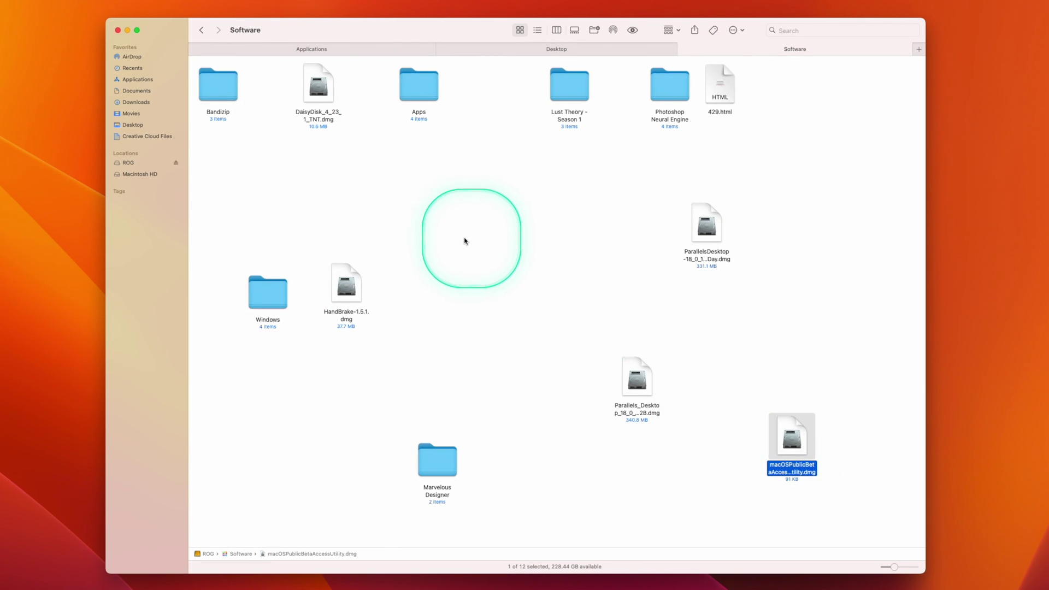
View the Sort By options for the Software folder and dismiss them
right_click(466, 241)
mouse_move(502, 306)
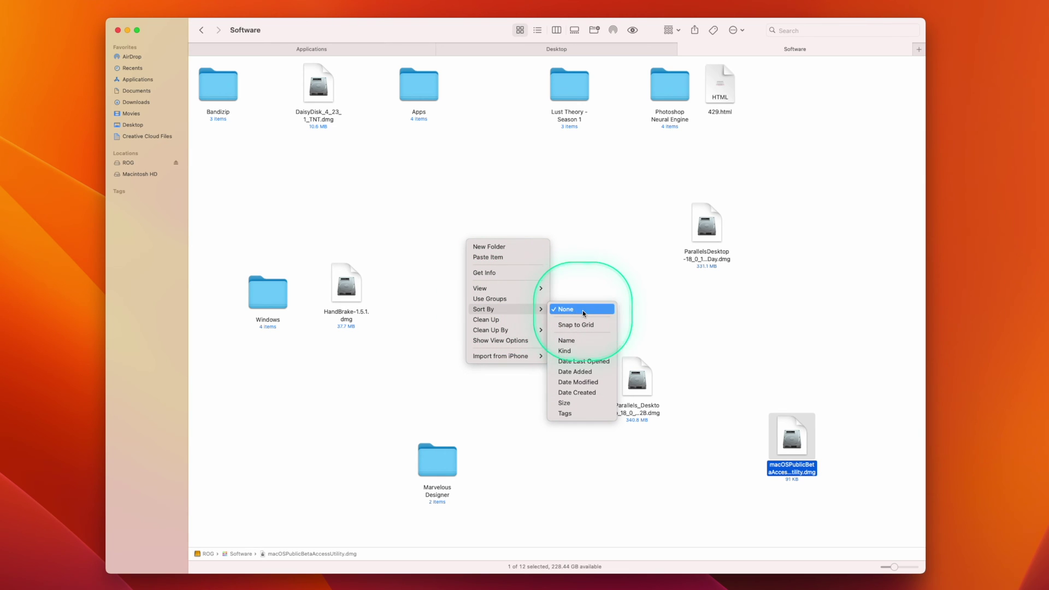
click(595, 256)
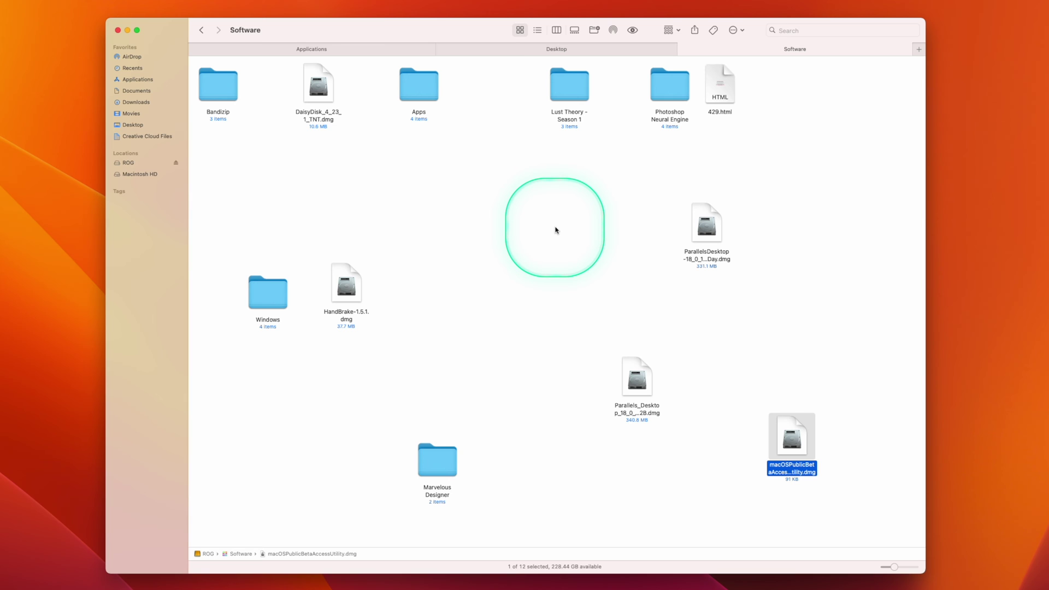
Clean up the scattered icons in the Software folder to the grid and rearrange them by name
click(102, 5)
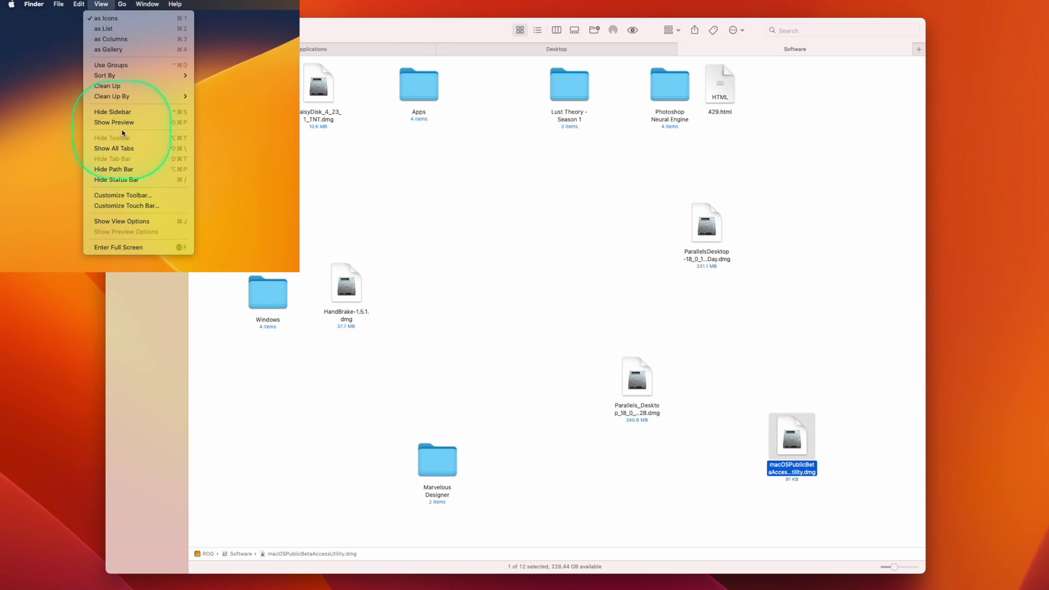
click(122, 88)
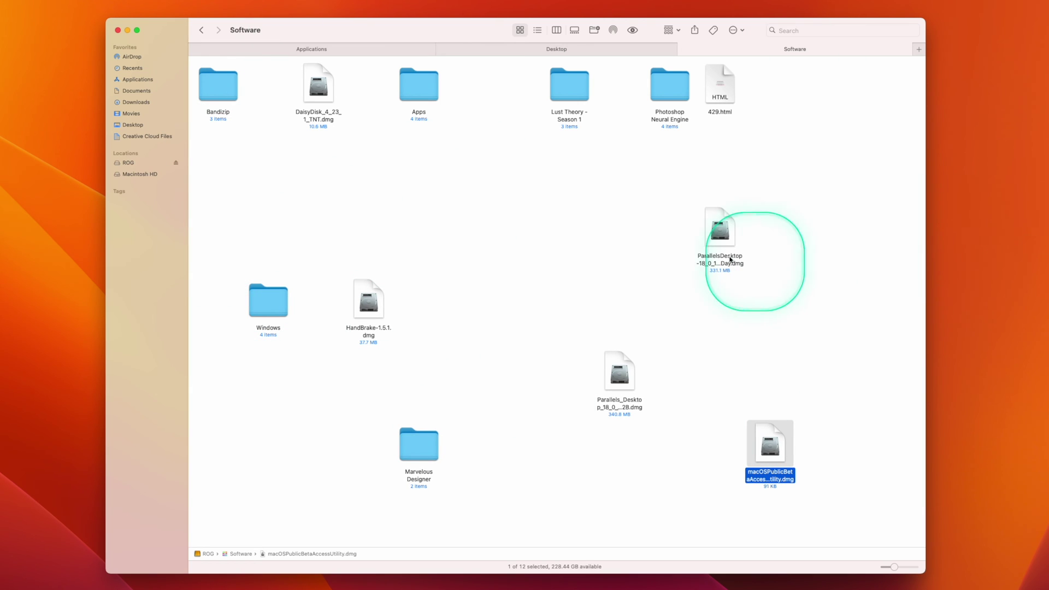
click(102, 5)
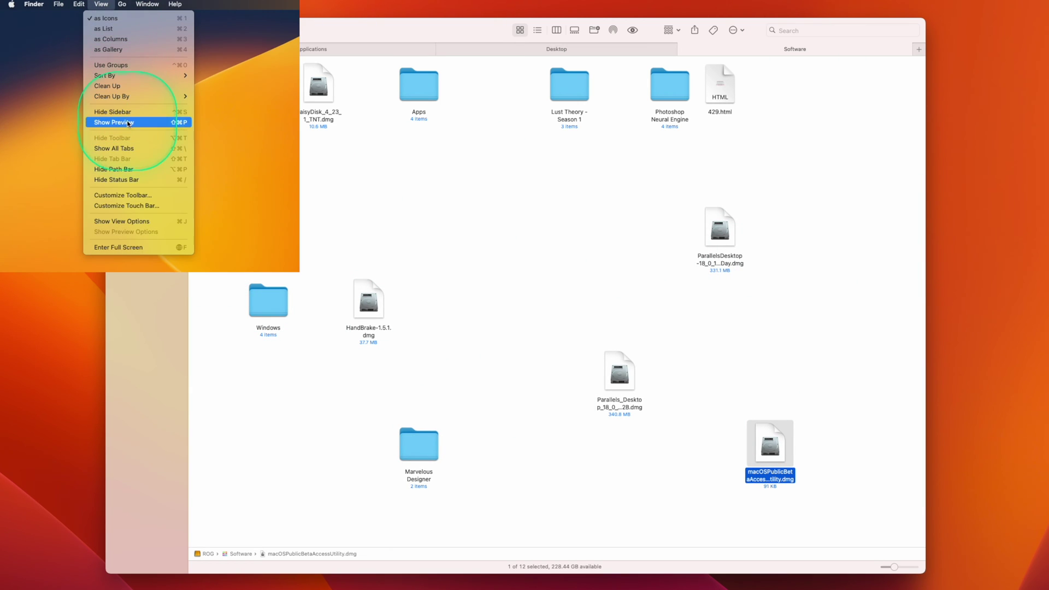
mouse_move(136, 98)
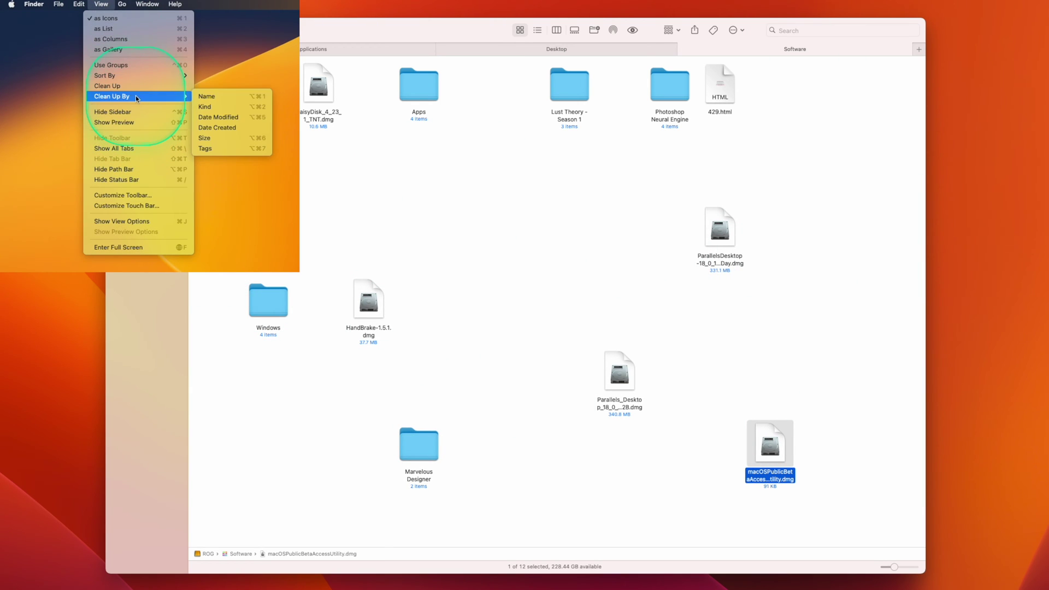
click(228, 100)
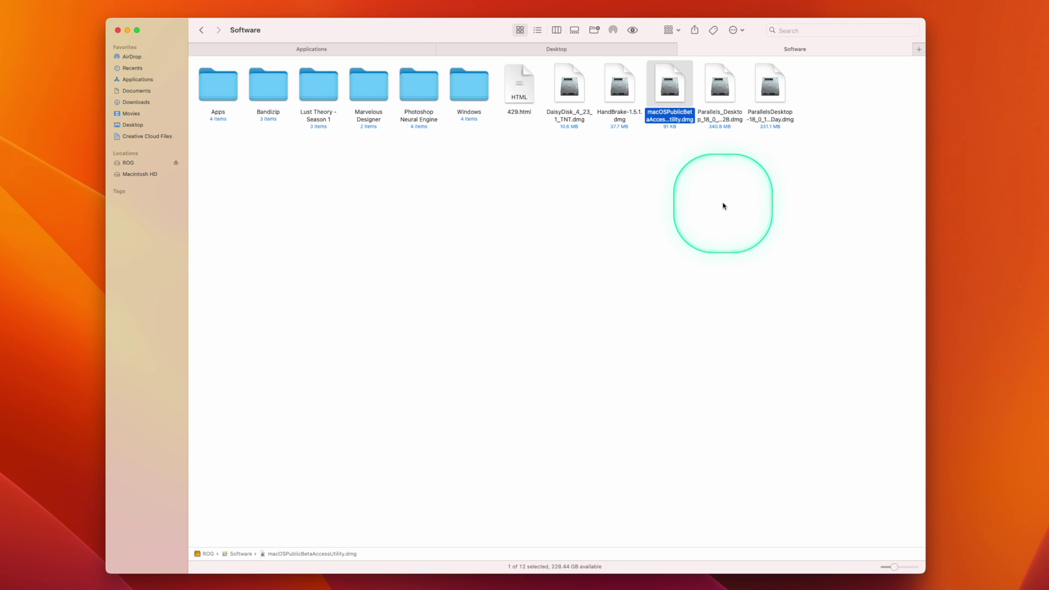
View the Software folder's Sort By options by way of its empty area
right_click(553, 200)
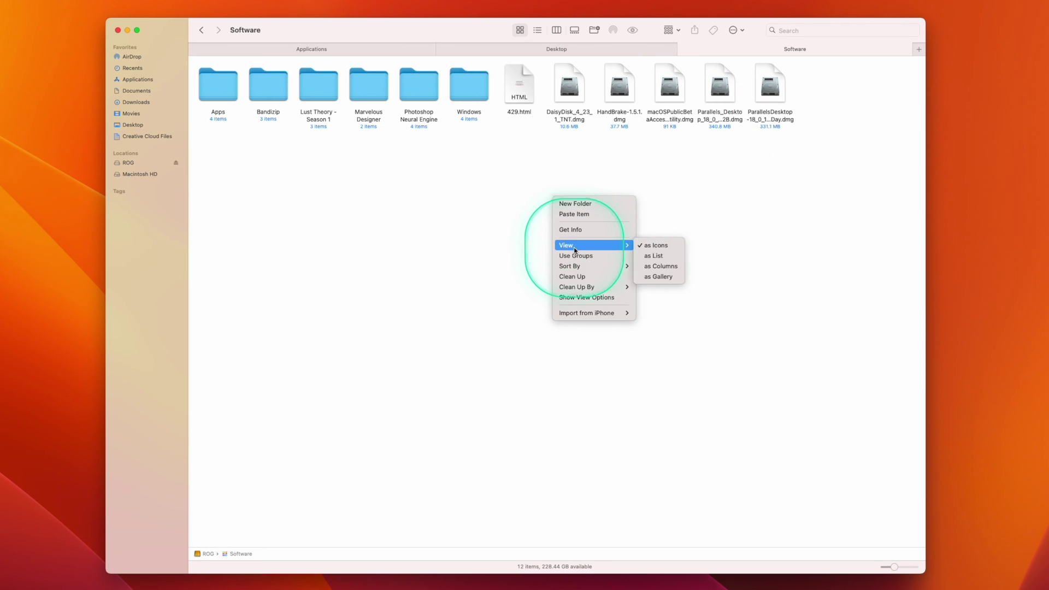
mouse_move(593, 266)
click(676, 295)
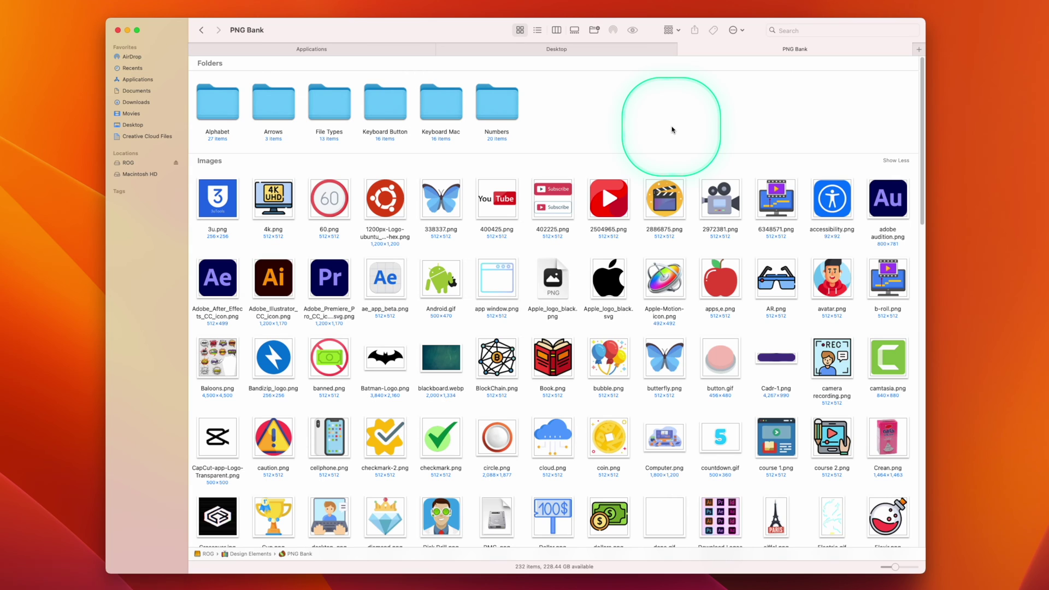
Preview Google_Drive_logo.png from the PNG Bank folder in Quick Look and close the preview
scroll(451, 343, down, 10)
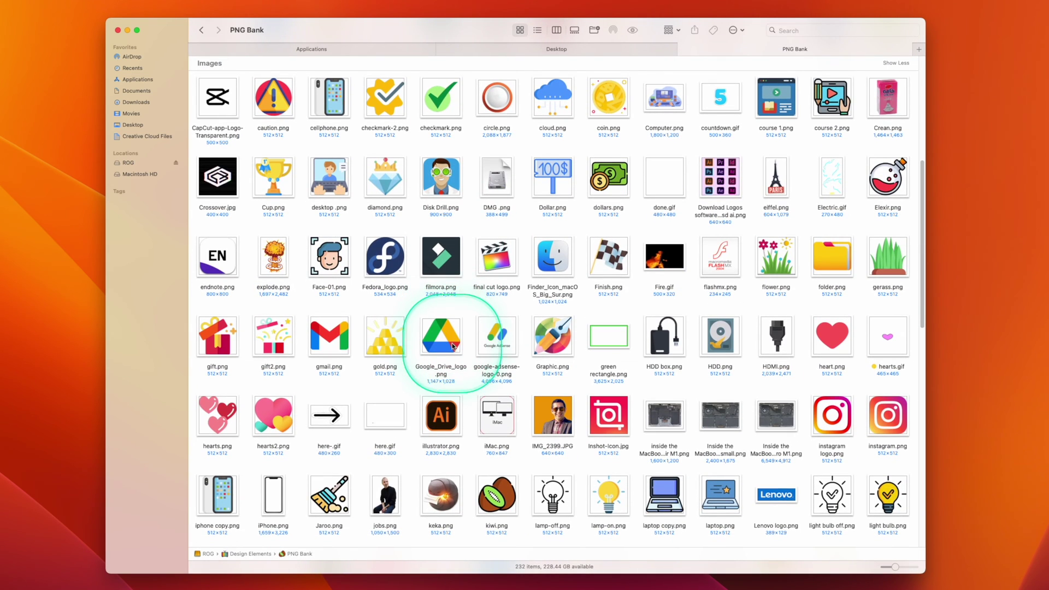
click(447, 337)
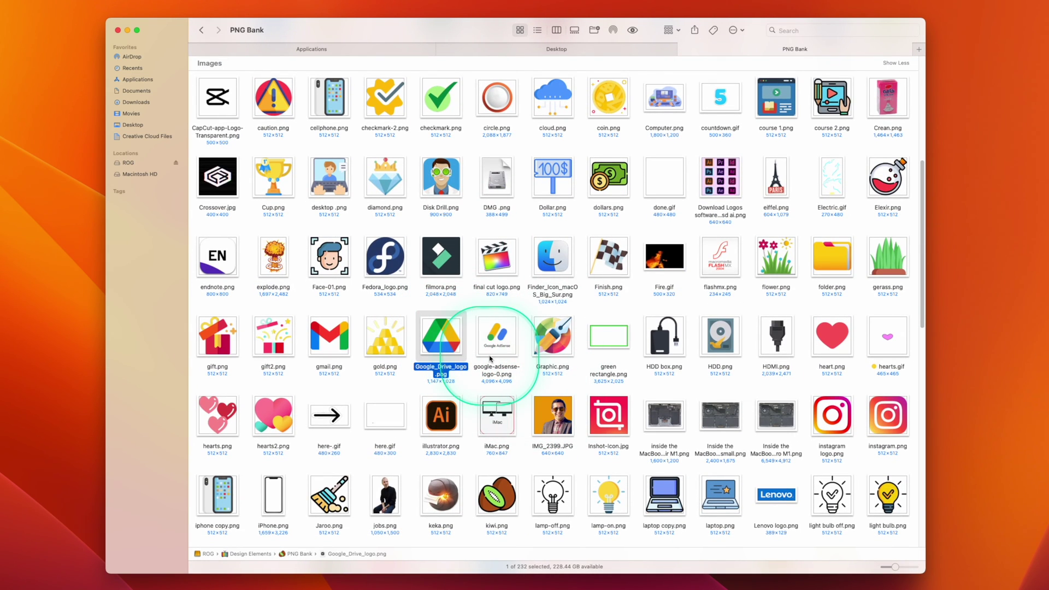
key(space)
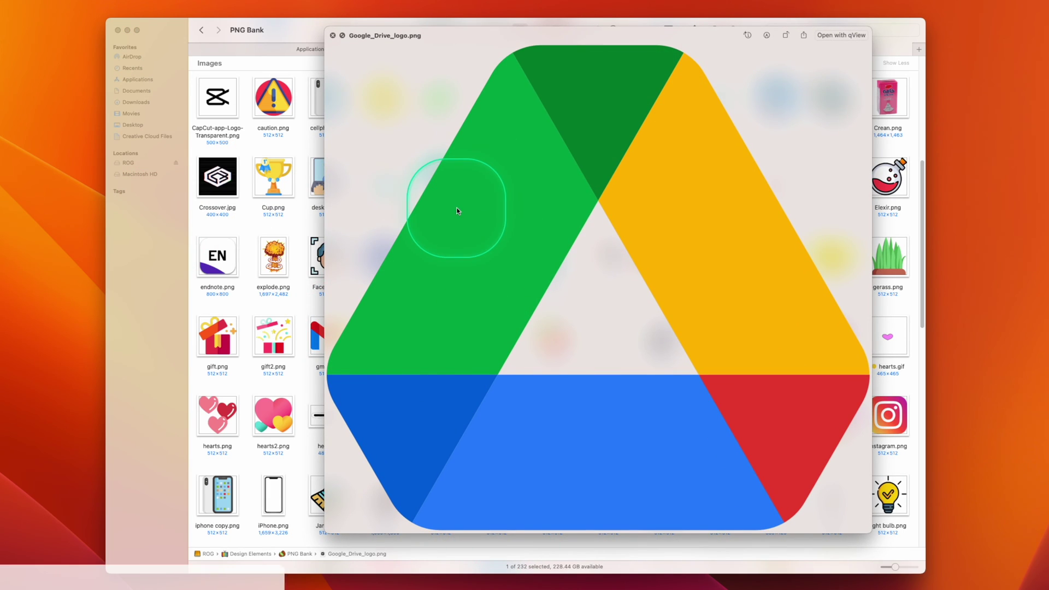
key(space)
Quick Look apps,e.png, switch the open preview through AR.png, avatar.png, camera recording.png and adobe audition.png, and close it
scroll(607, 257, up, 10)
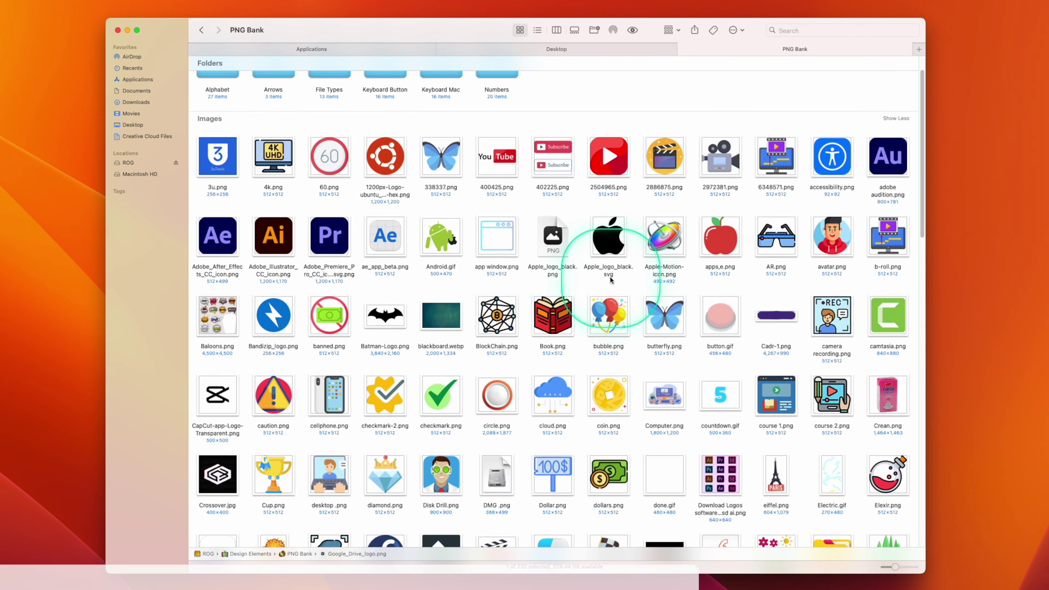
scroll(546, 262, down, 2)
click(717, 228)
click(633, 31)
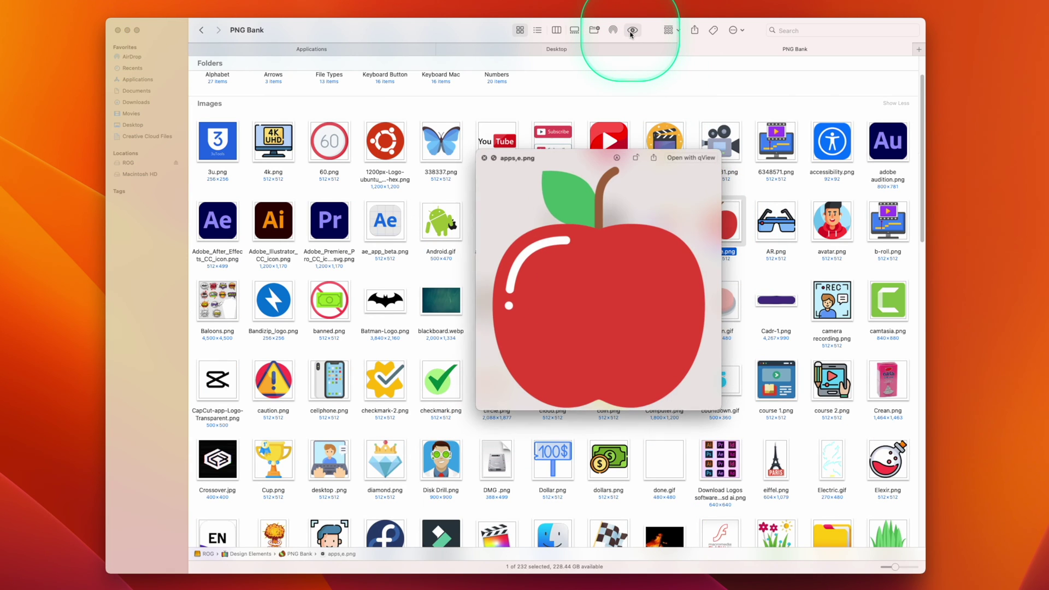
click(775, 229)
click(827, 252)
click(828, 302)
click(888, 139)
click(413, 94)
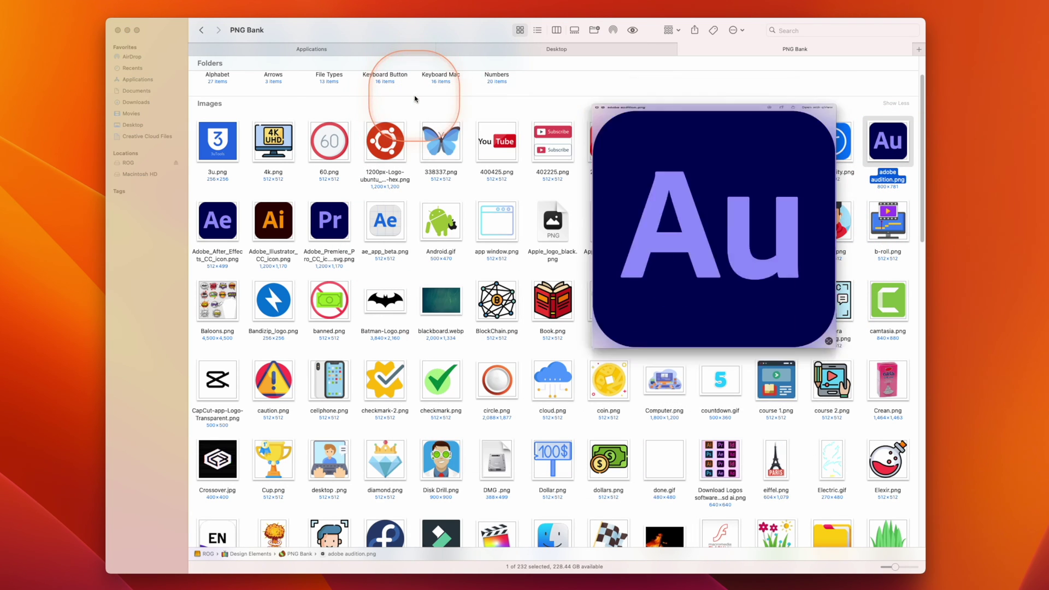
Customize the Finder toolbar by placing the AirDrop item between New Folder and Quick Look
right_click(475, 32)
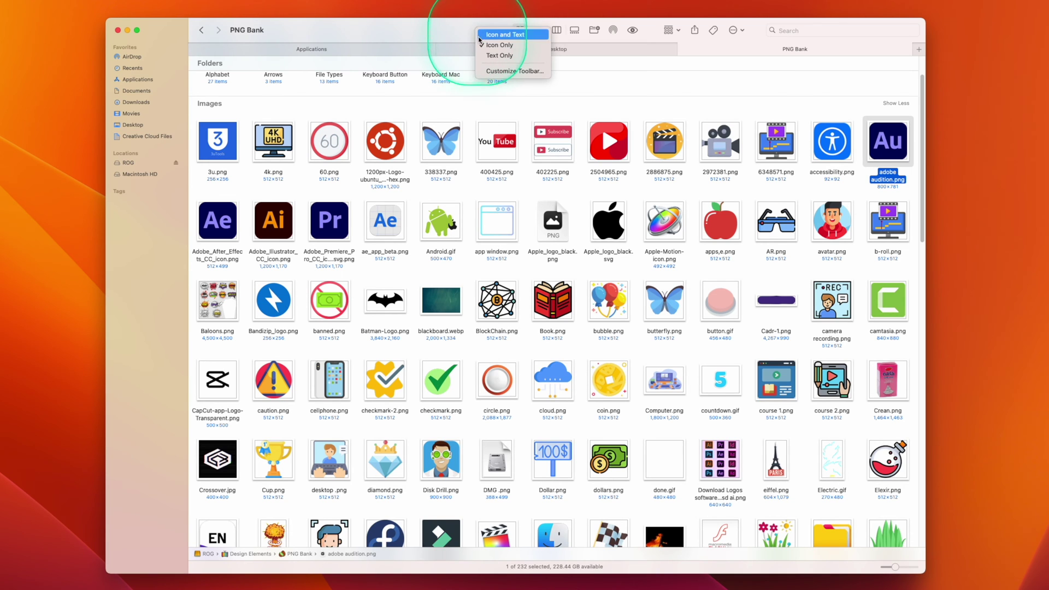
click(514, 71)
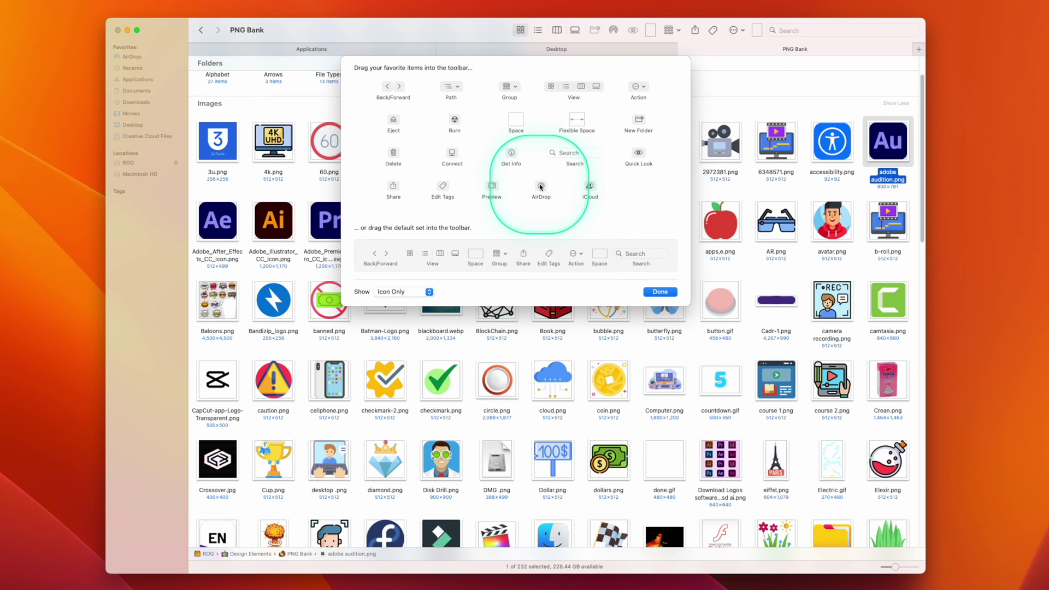
drag(541, 189, 582, 94)
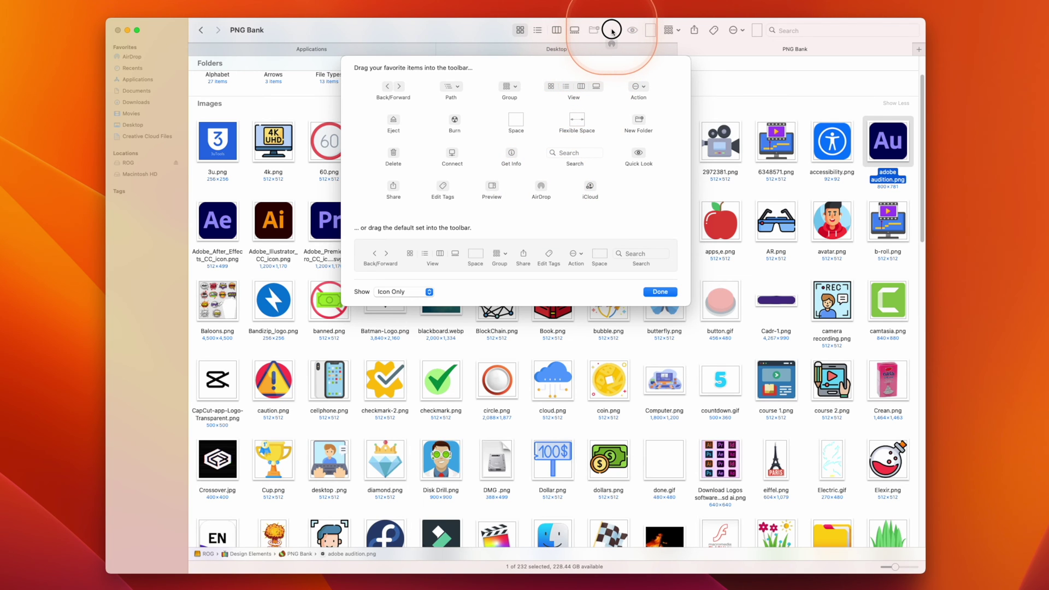
click(660, 293)
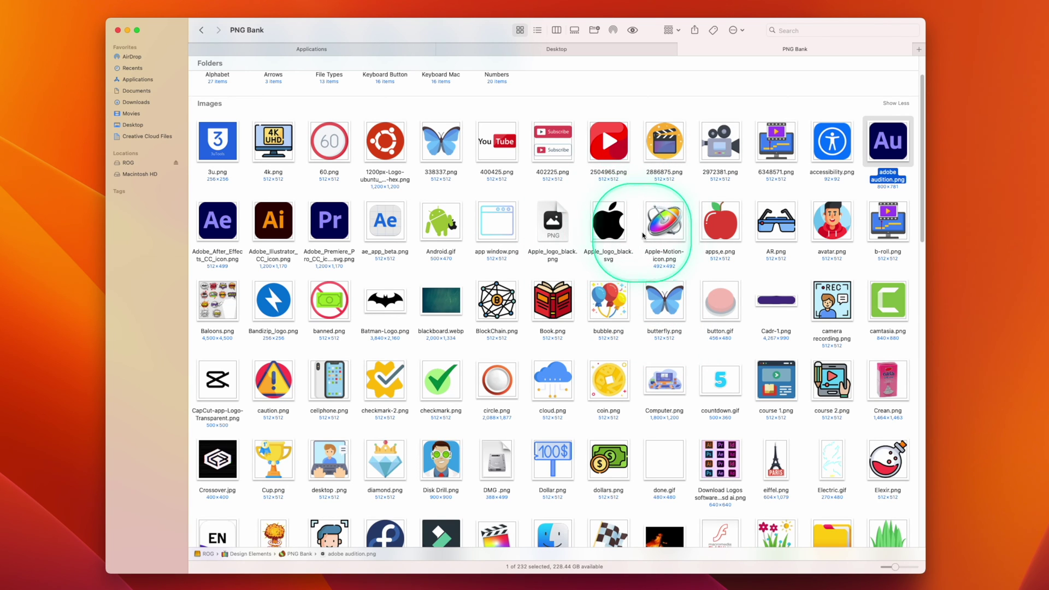
Start sharing apps,e.png through AirDrop and cancel the transfer
click(717, 234)
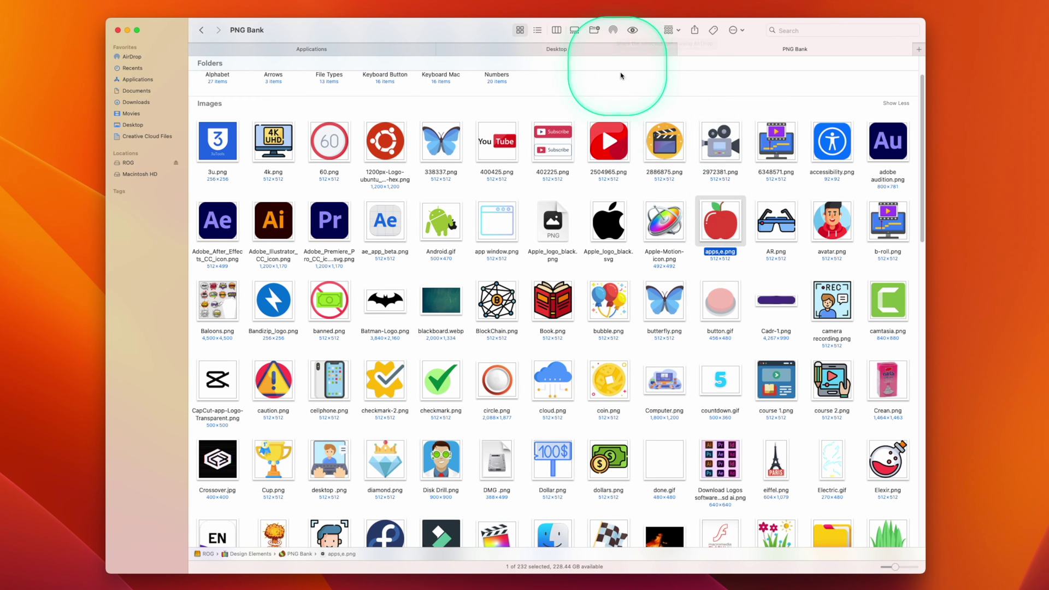
click(614, 30)
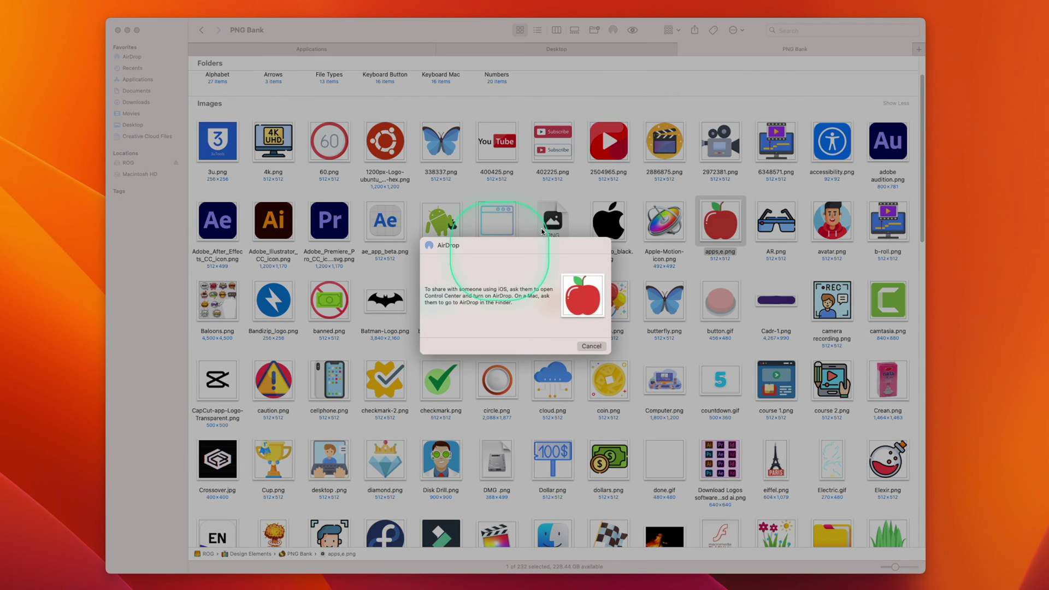
click(587, 345)
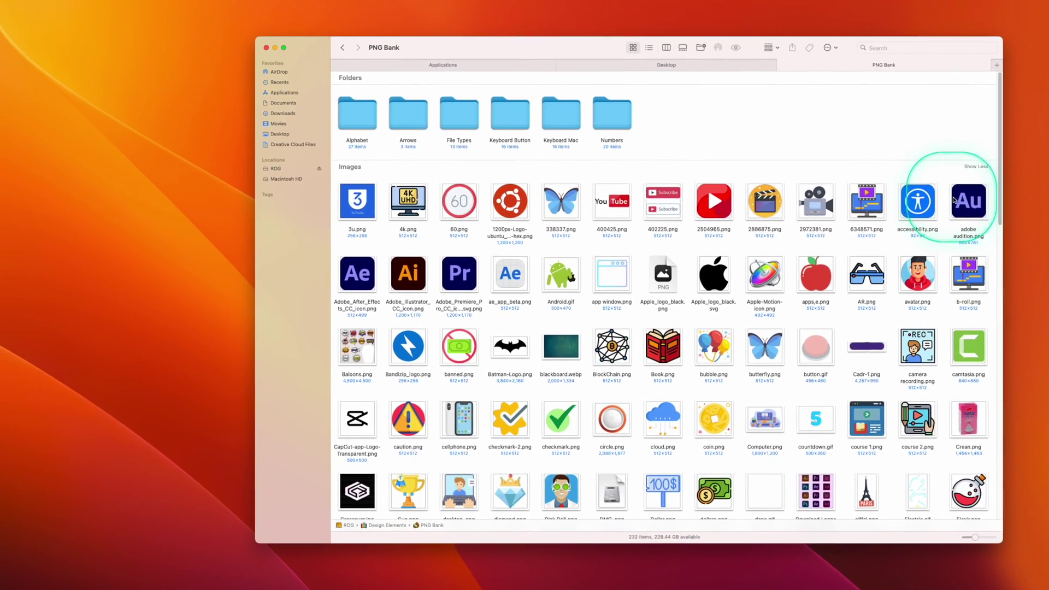
Group the Adobe Audition, After Effects, Illustrator, Premiere Pro and ae_app_beta images into a new folder named Adobe
click(884, 143)
super+click(396, 275)
super+click(447, 275)
super+click(474, 283)
super+click(542, 282)
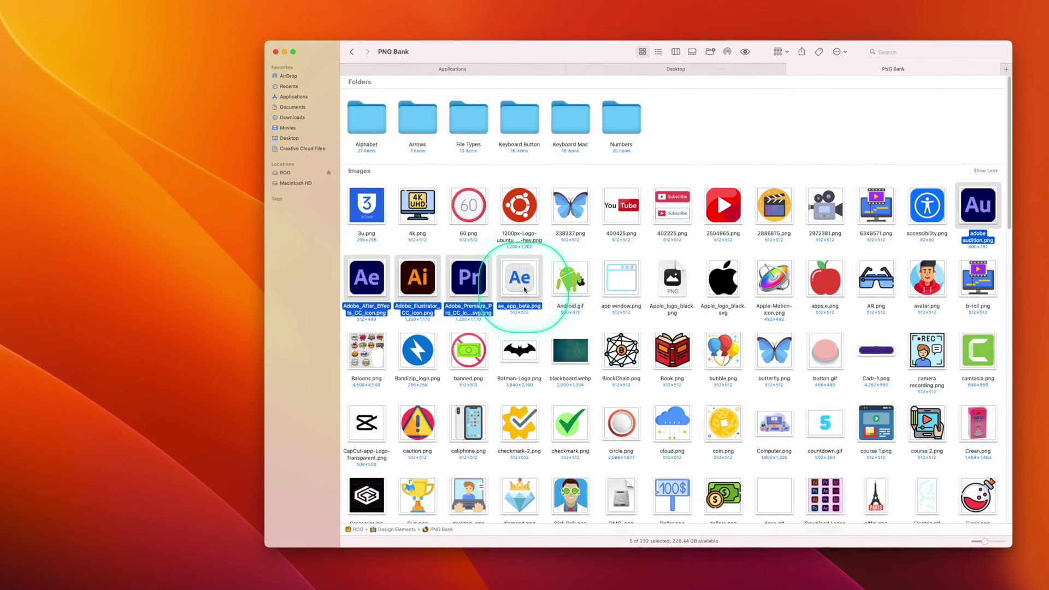
super+click(919, 235)
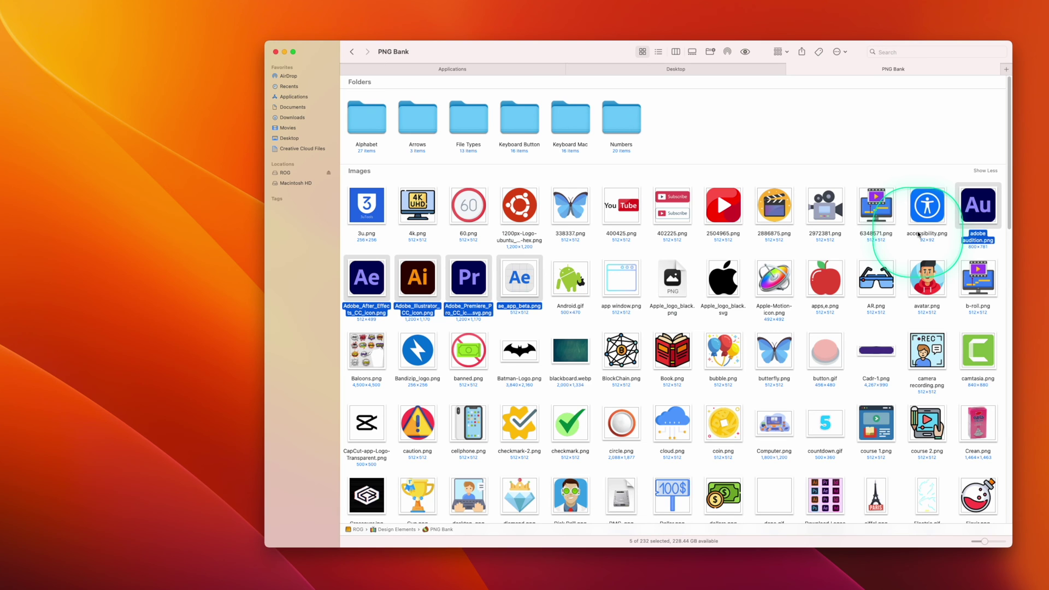
key(ctrl+super+n)
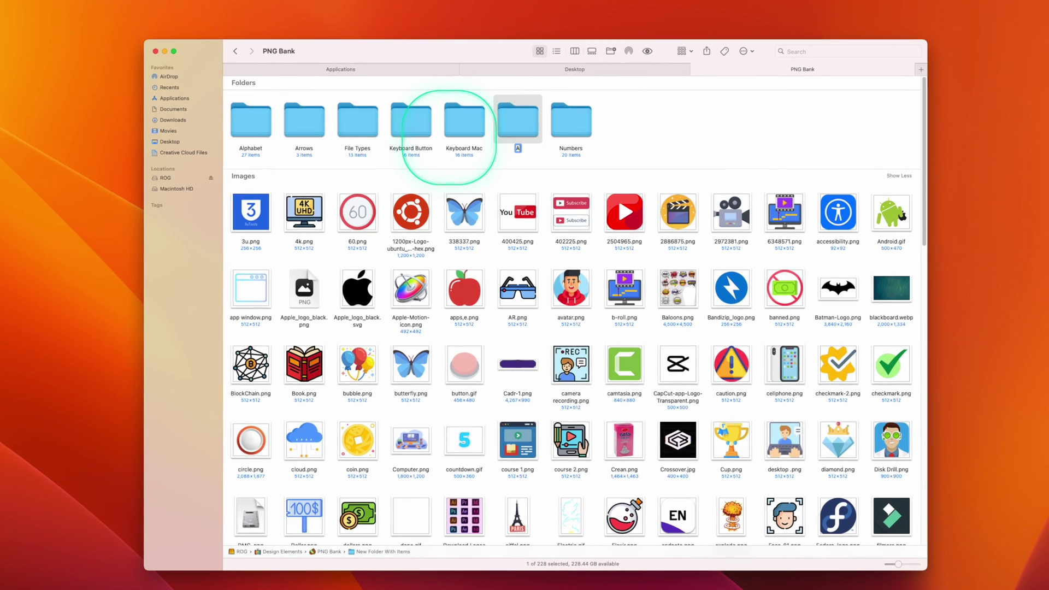
text(Ad)
text(obe)
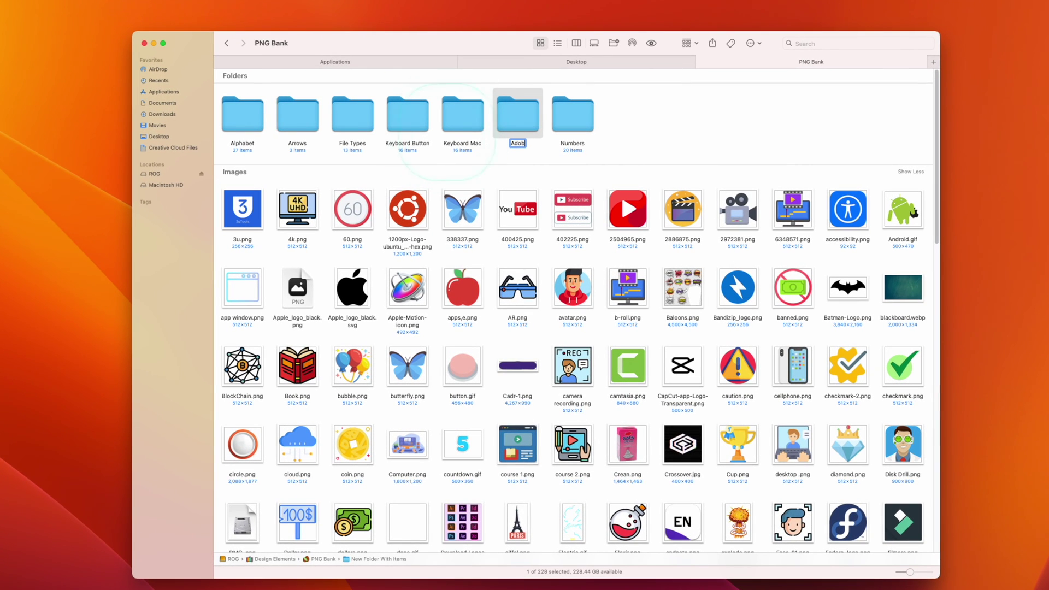
key(Return)
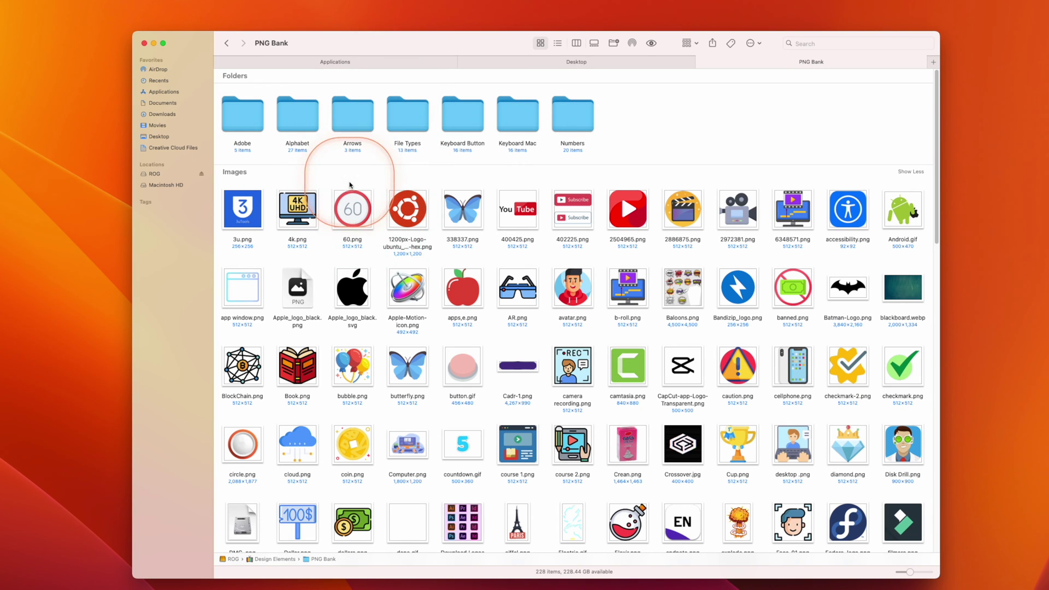
Group the first row of images, 3u.png through Android.gif, into a new folder with the selection and undo it
drag(257, 178, 914, 241)
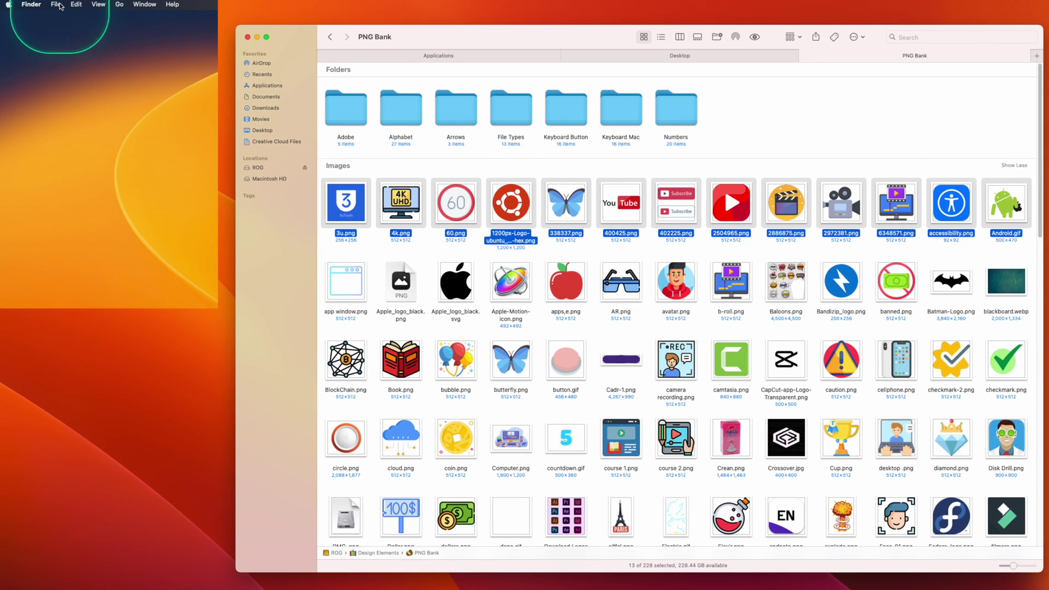
click(56, 4)
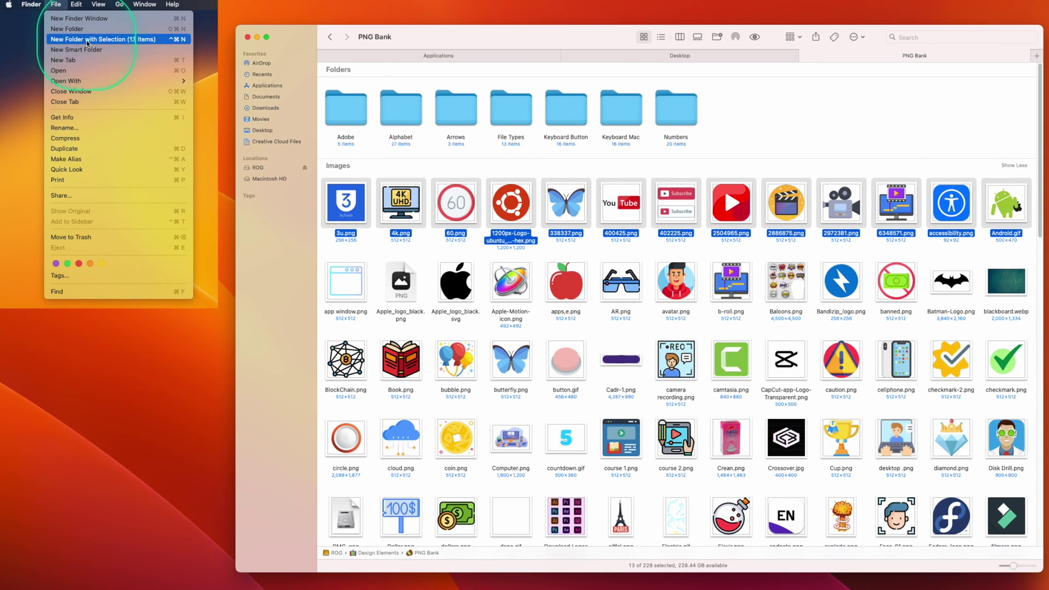
click(131, 46)
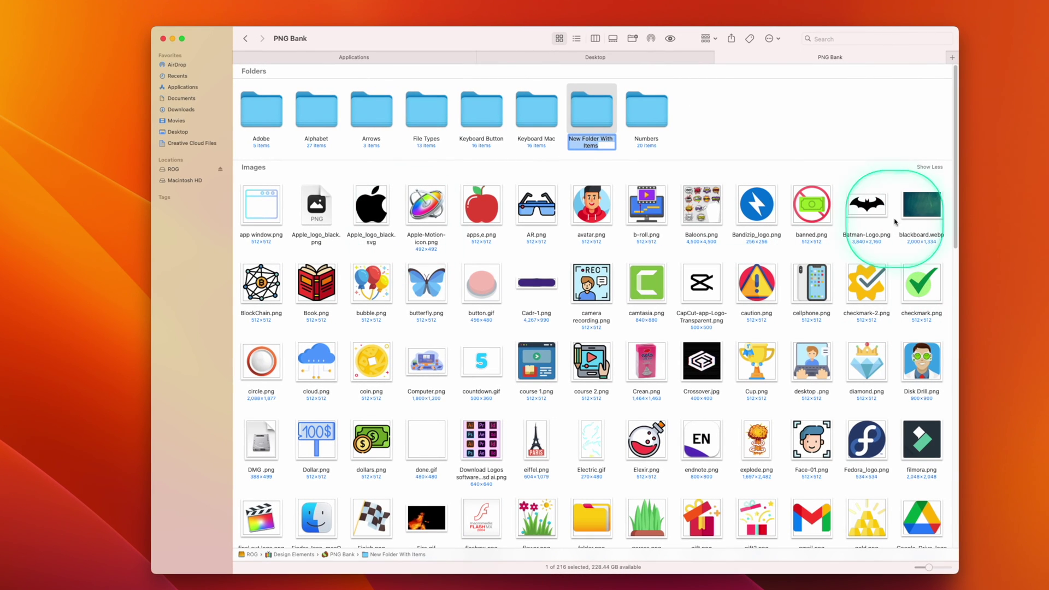
click(592, 109)
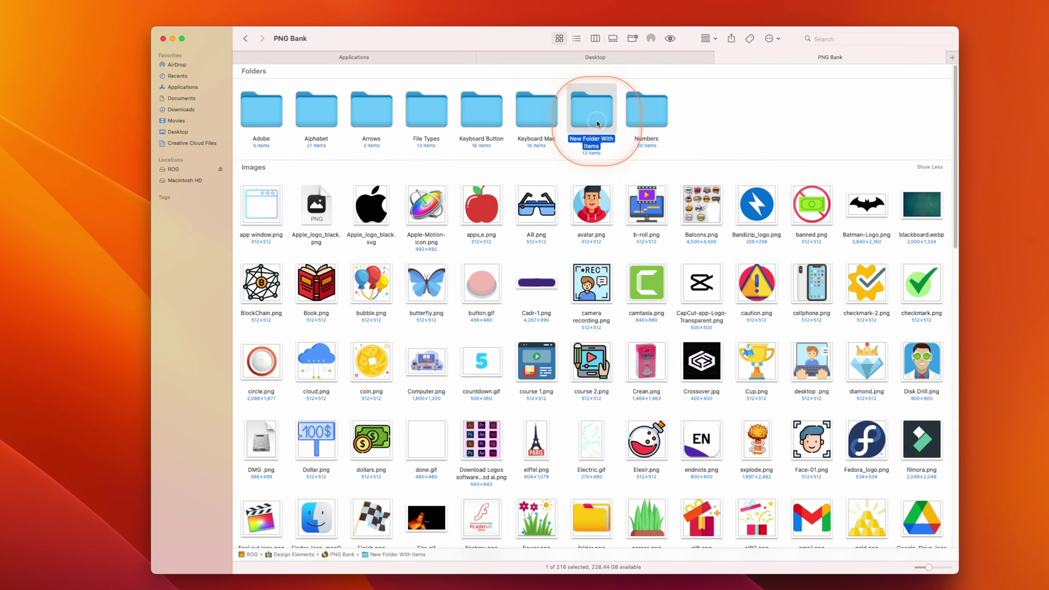
click(769, 126)
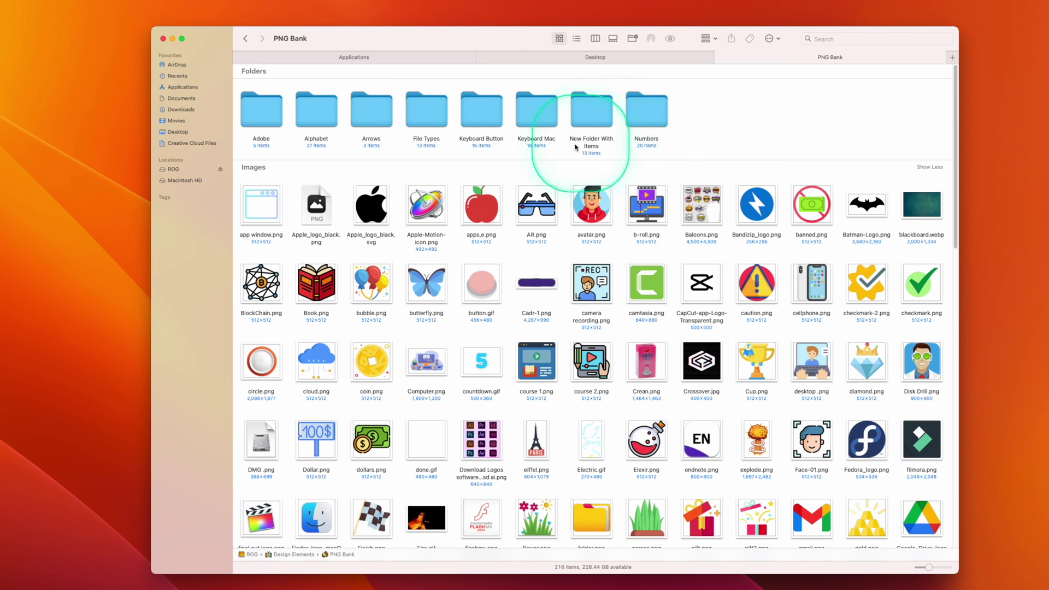
key(super+z)
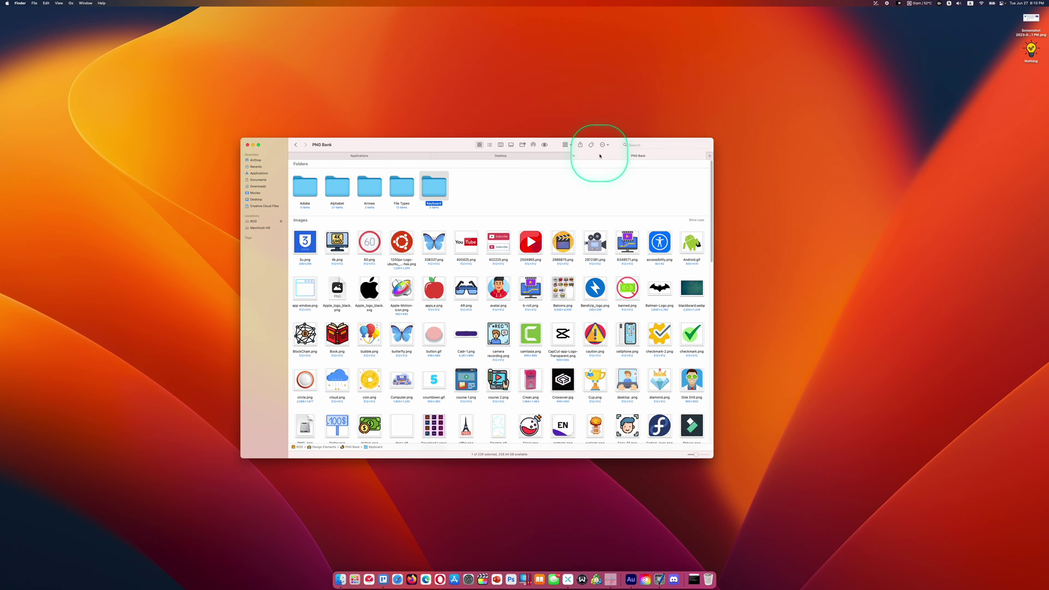
Separate the PNG Bank and Applications tabs into their own Finder windows
drag(600, 156, 766, 136)
drag(424, 172, 320, 169)
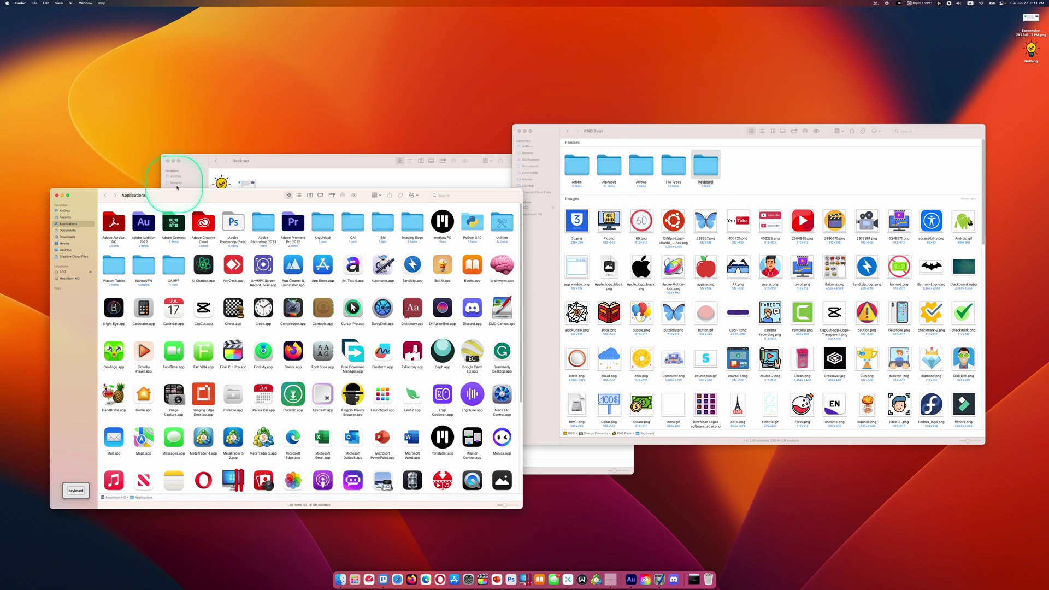
Tile the Applications window to the right of the screen and fill the other half with the PNG Bank window
click(208, 3)
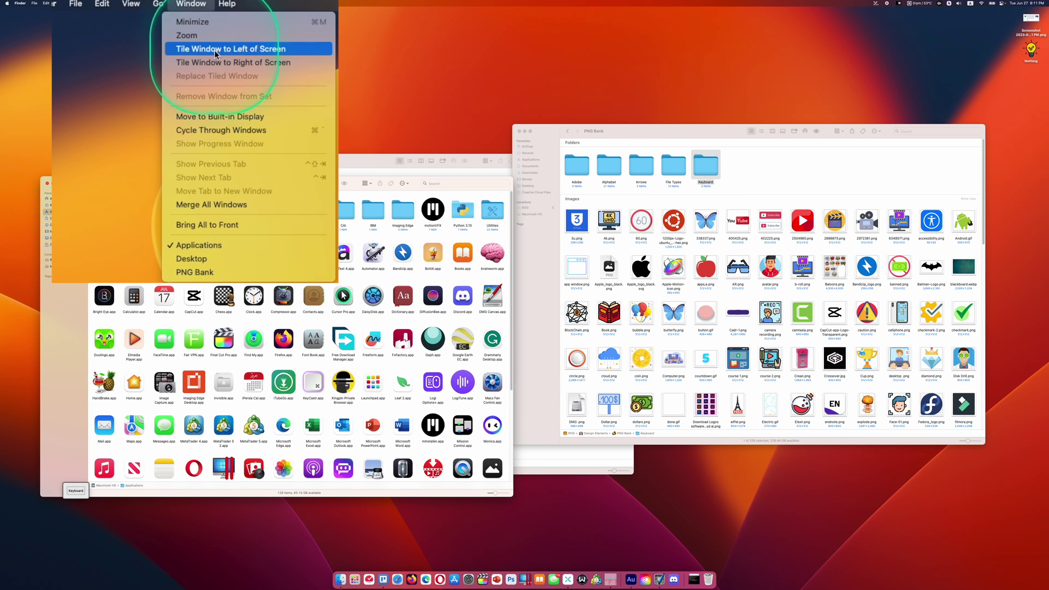
click(270, 63)
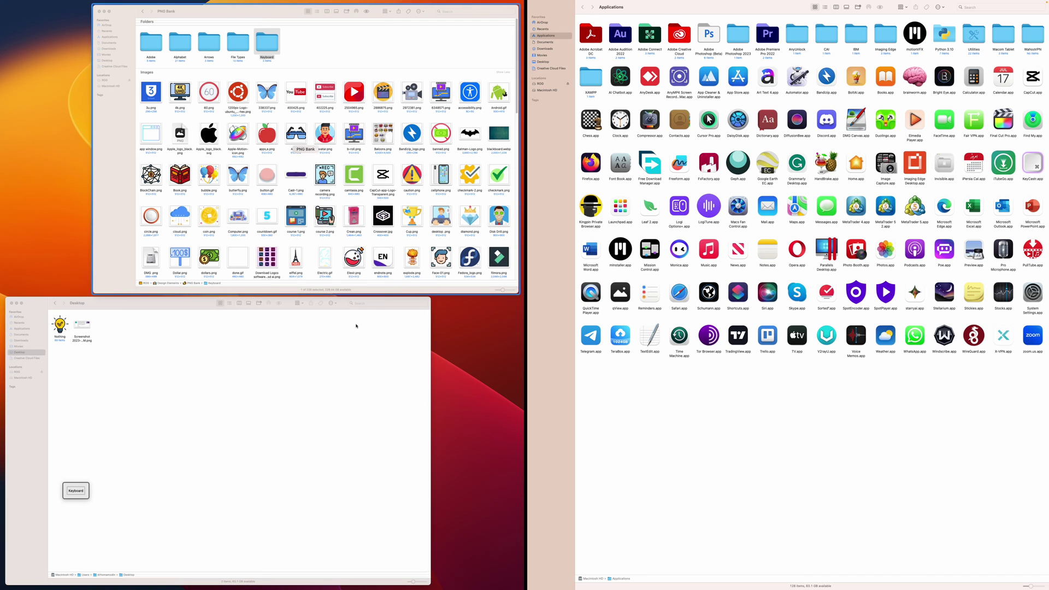
click(267, 123)
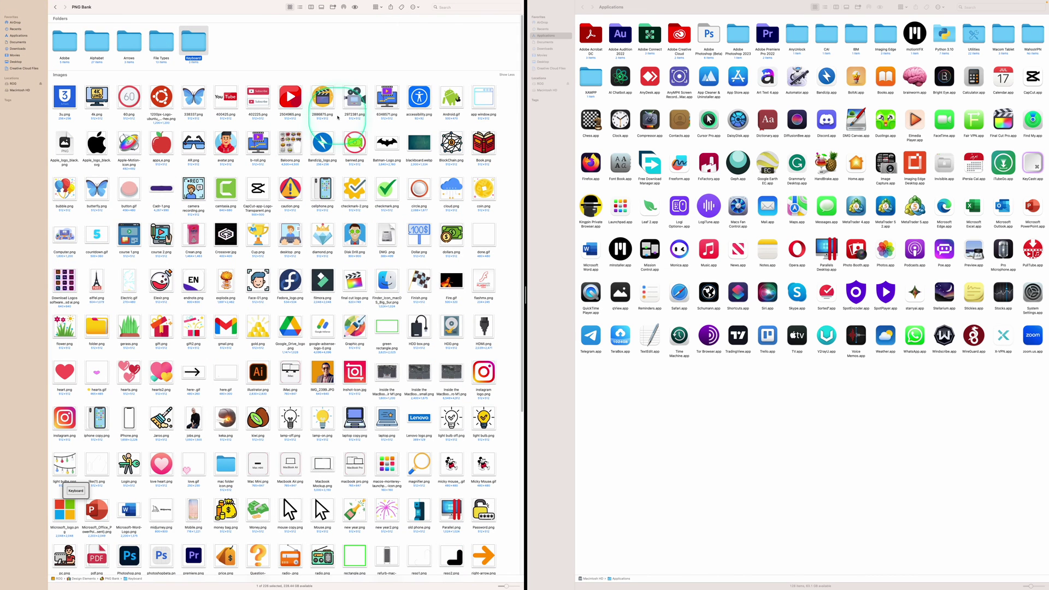
Exit the full-screen split view and move the Applications window to the left side of the desktop
mouse_move(526, 295)
mouse_down()
mouse_move(599, 290)
mouse_move(481, 291)
mouse_move(526, 293)
mouse_up()
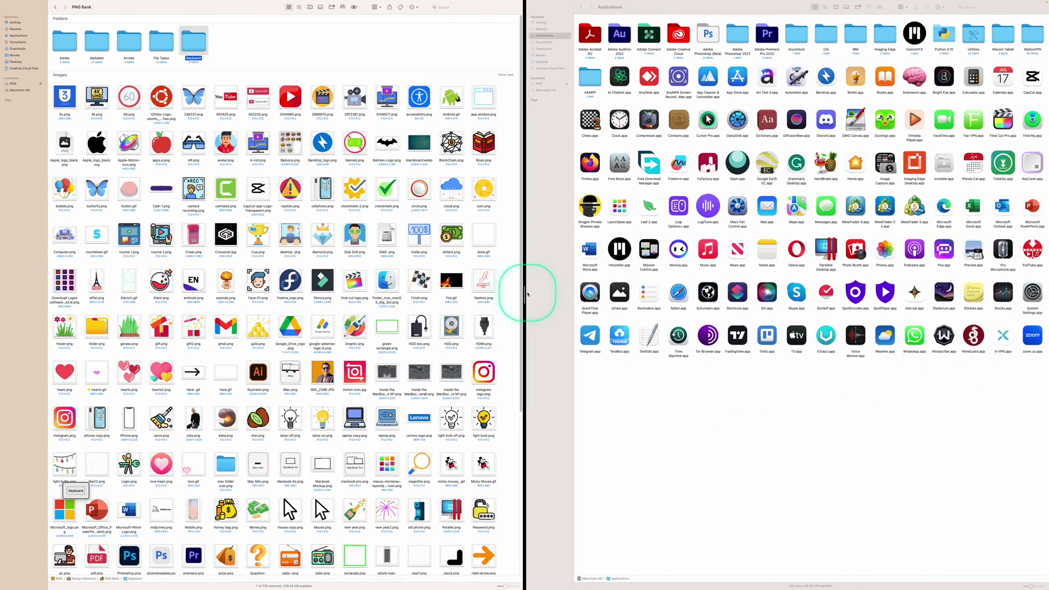
key(ctrl+super+f)
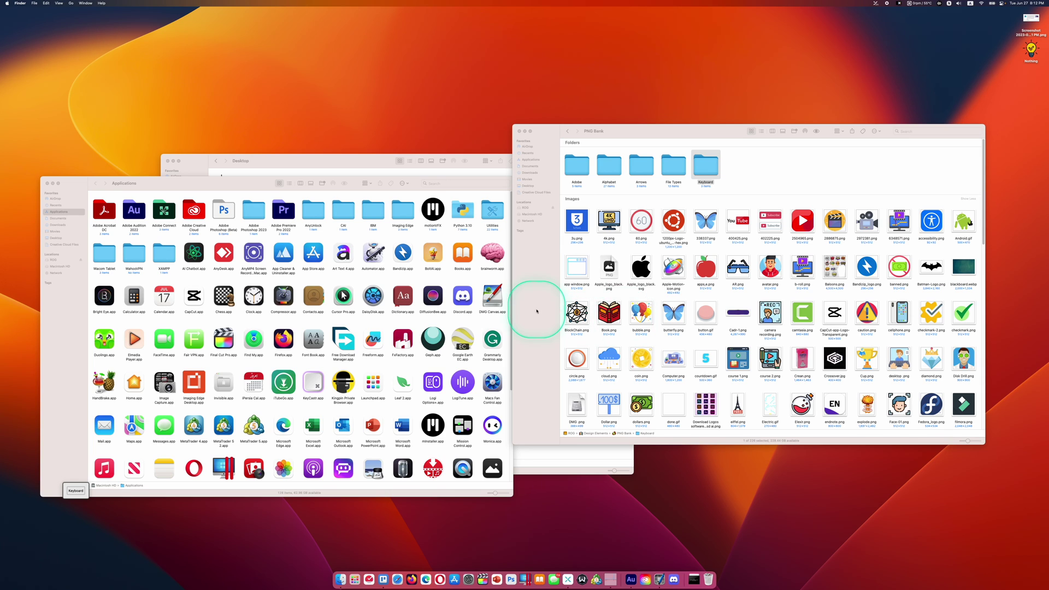
click(85, 3)
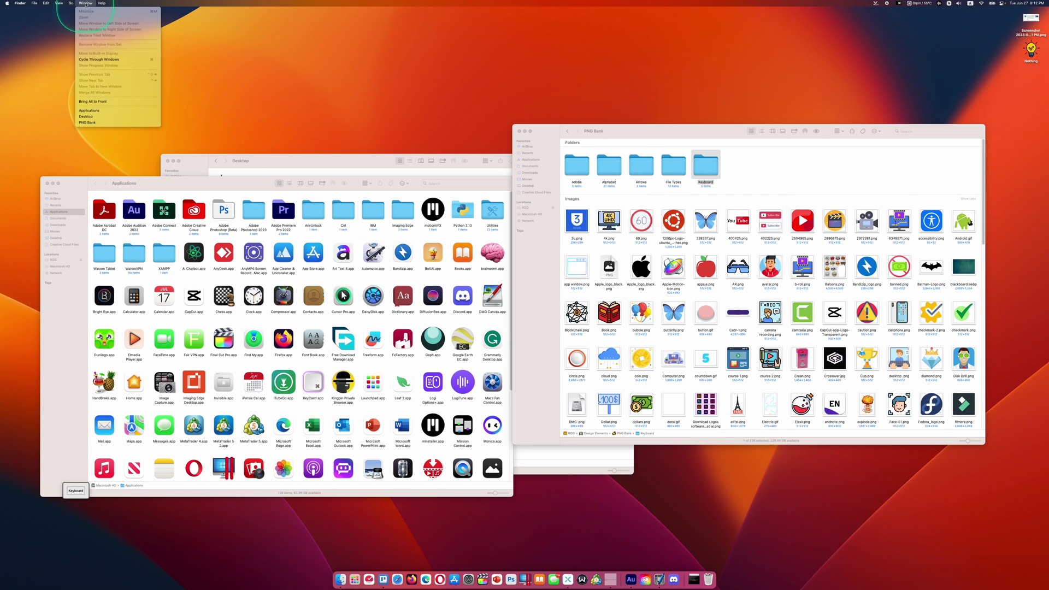
key(alt)
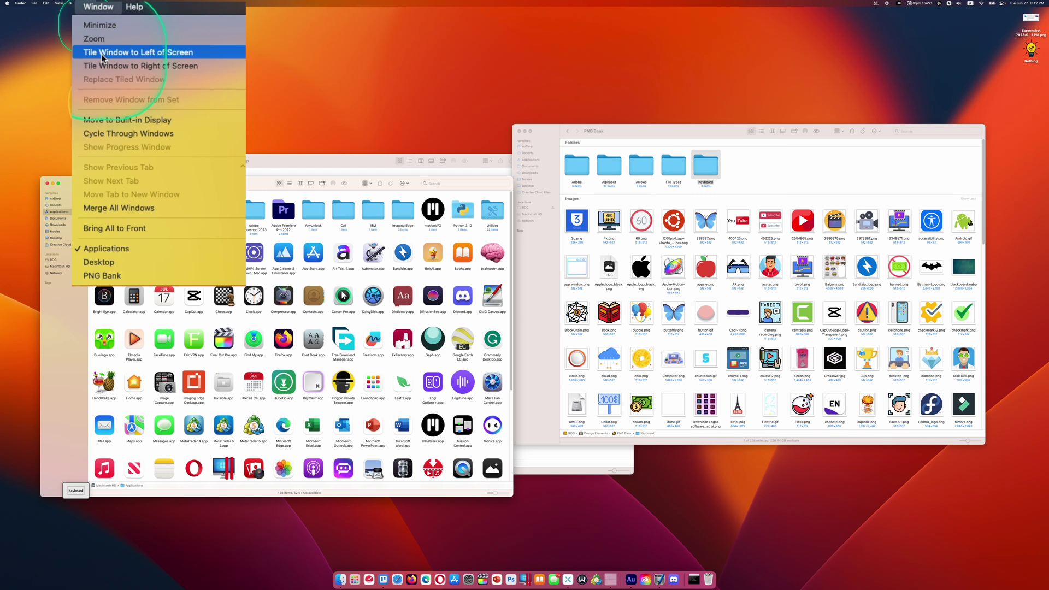
key(alt)
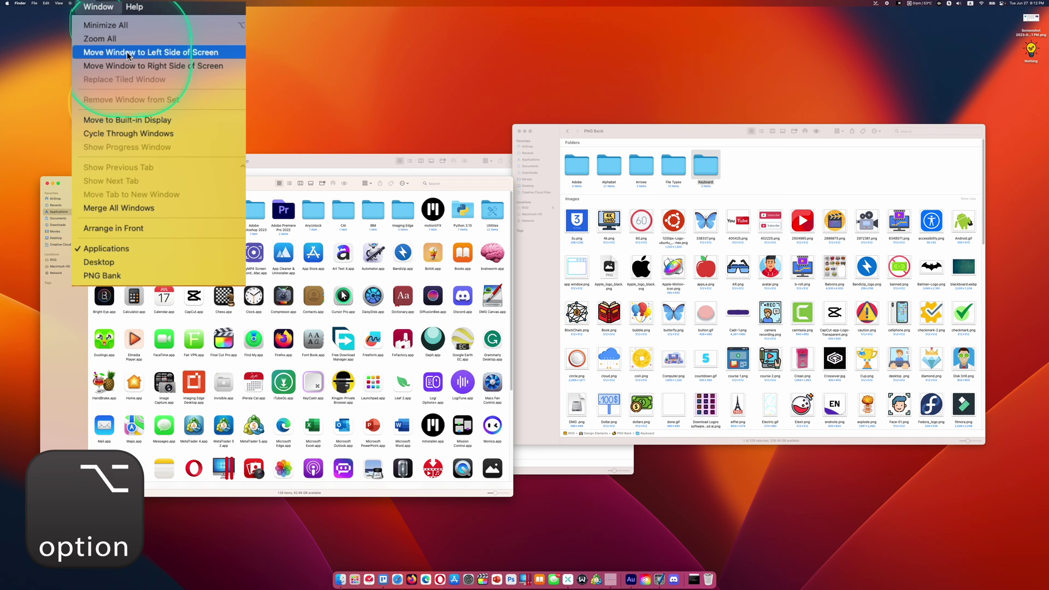
click(127, 55)
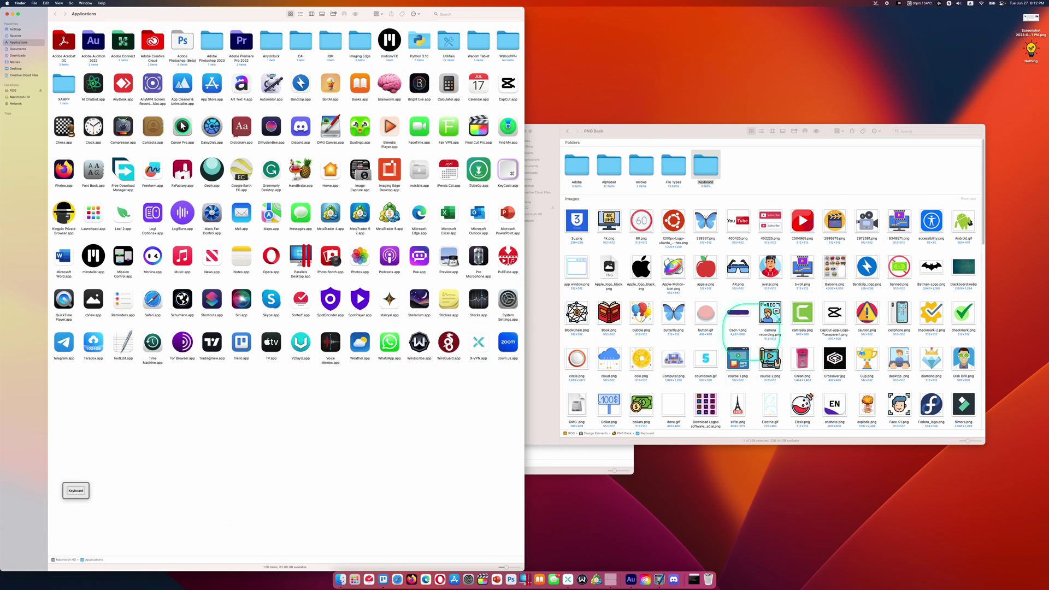
click(753, 477)
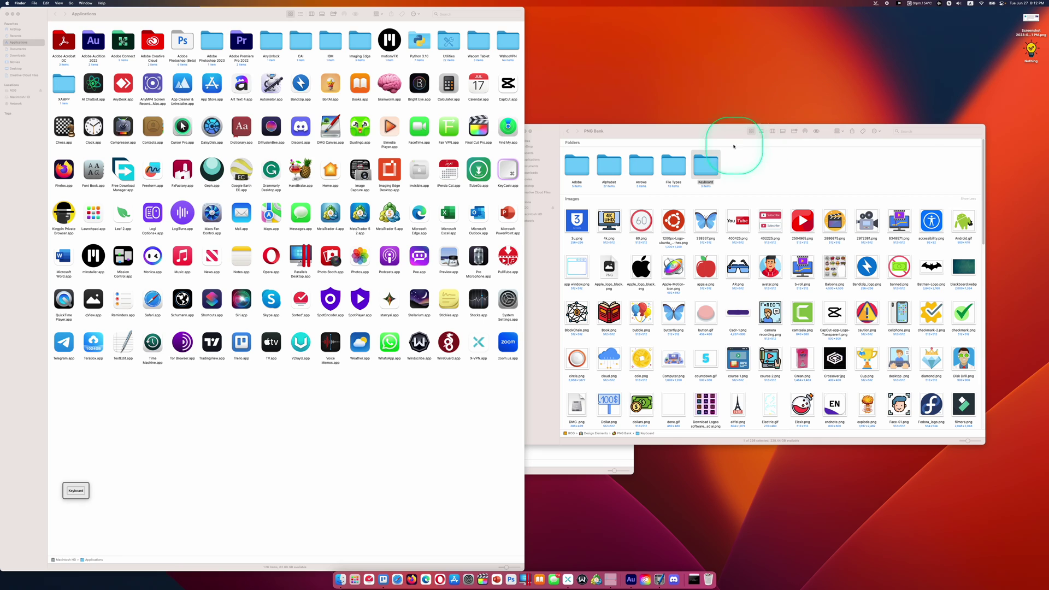
click(570, 459)
drag(353, 171, 559, 187)
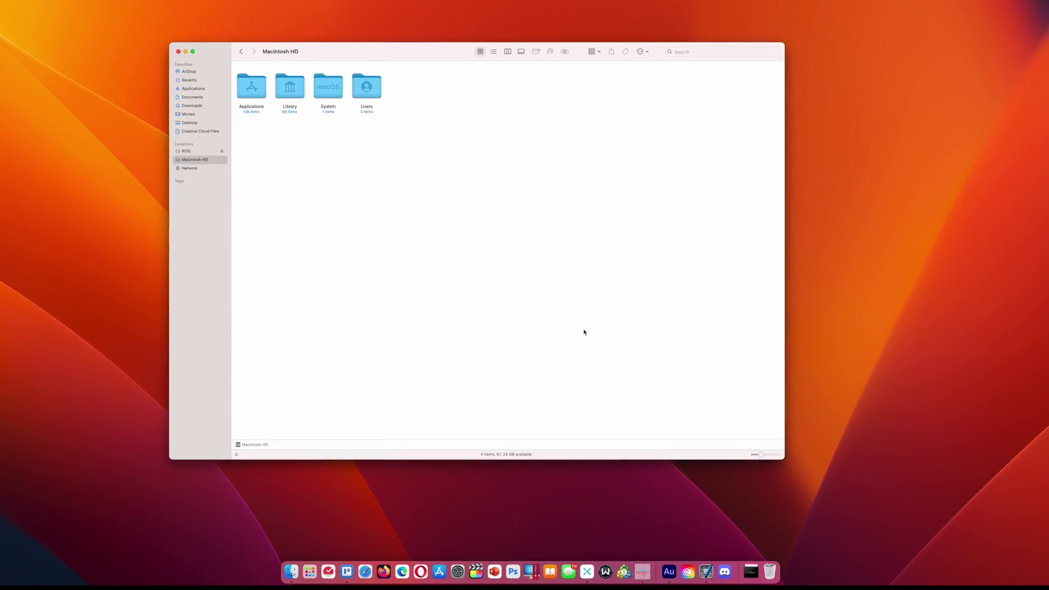
click(499, 379)
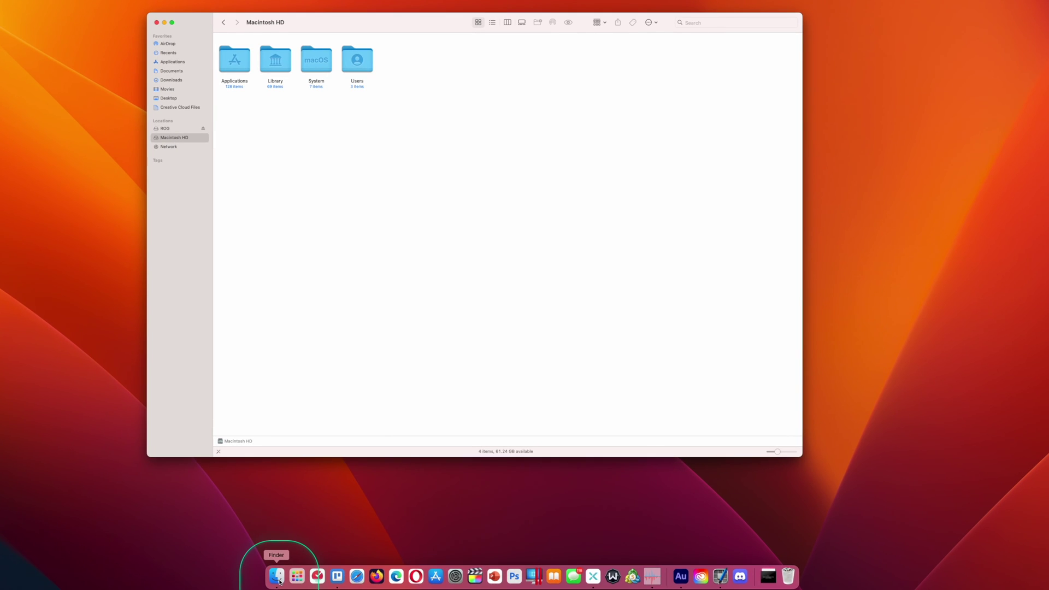
Create a new smart folder and close the Macintosh HD window behind it
right_click(277, 578)
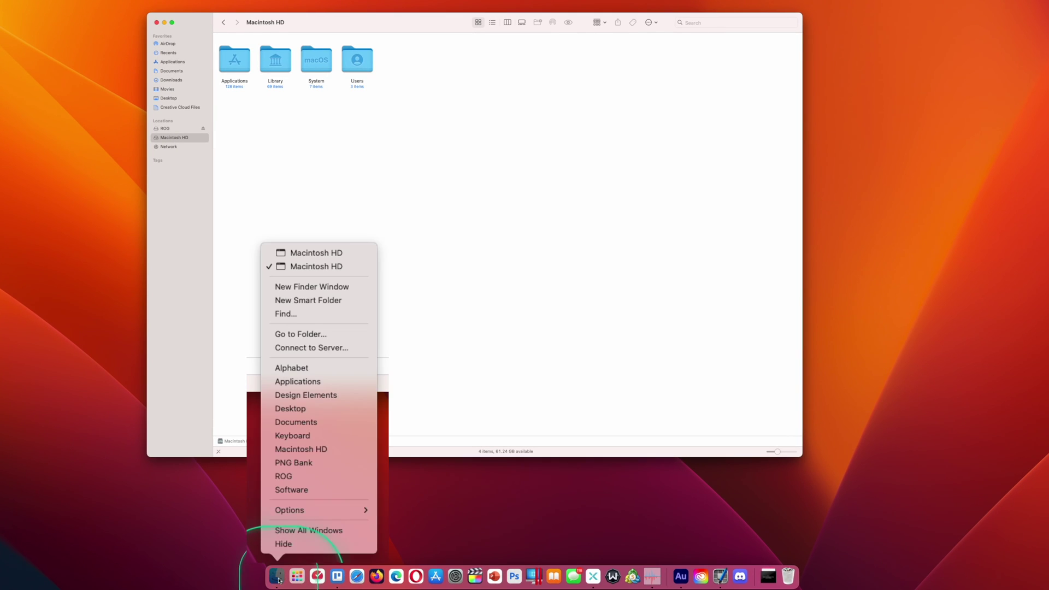
click(319, 301)
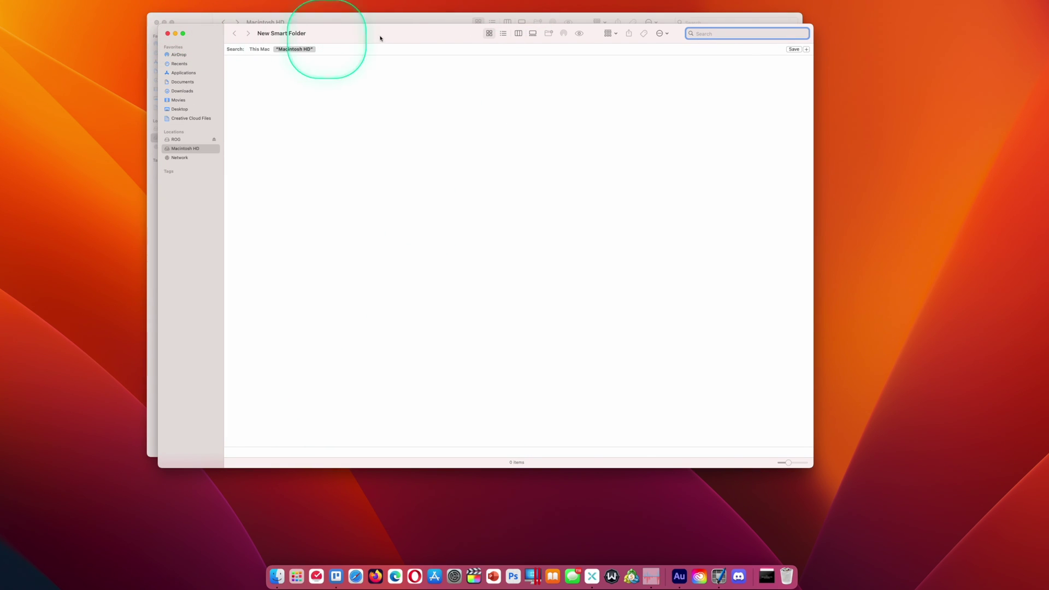
click(156, 23)
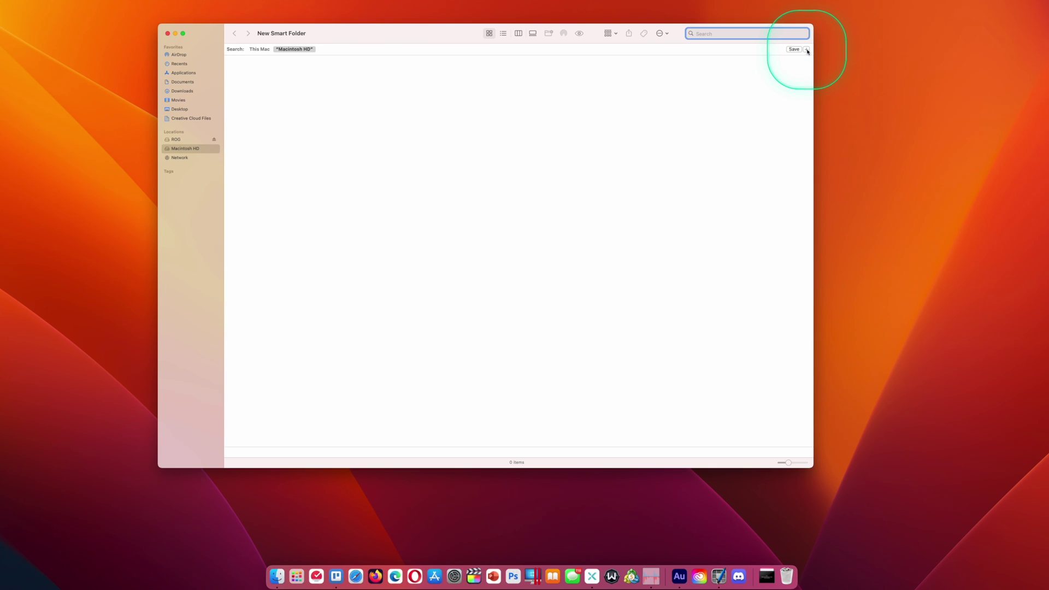
Add a Kind criterion to the smart folder search, plus a nested group that matches any of its conditions
click(807, 50)
key(alt)
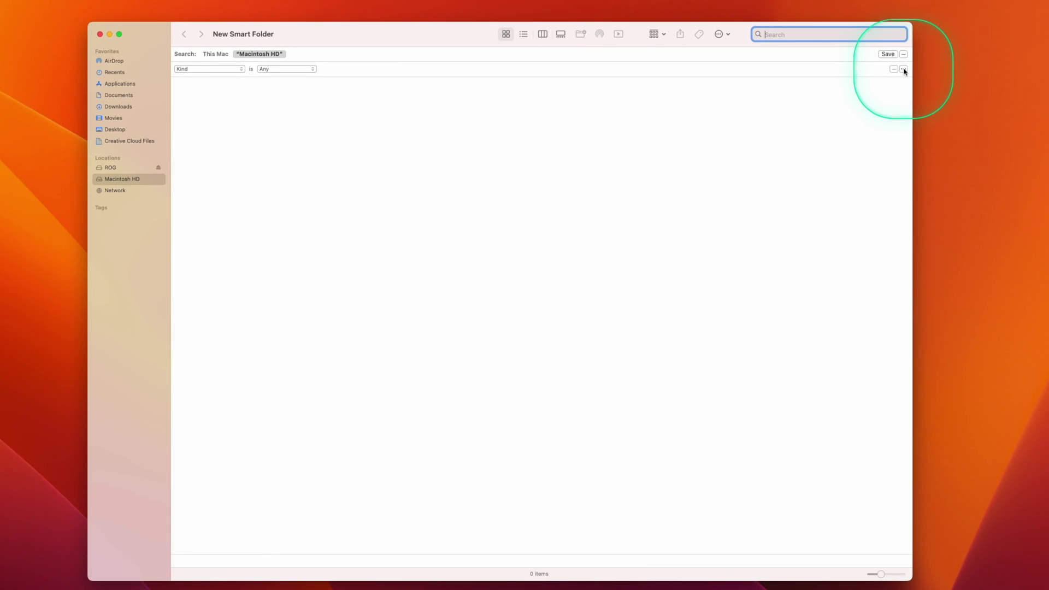
alt+click(904, 69)
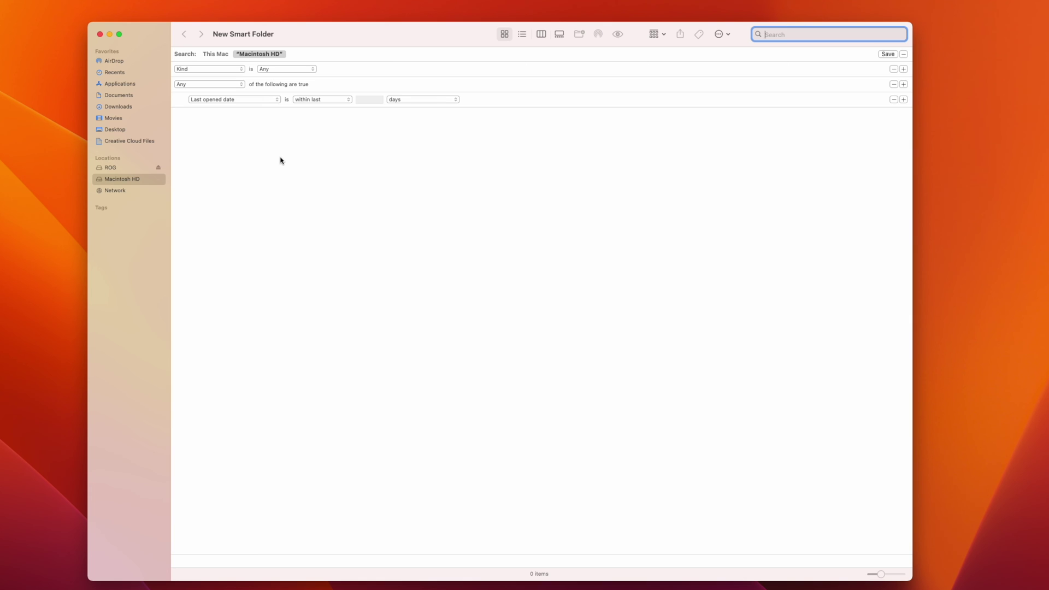
Set the nested condition to Kind is Image with the PNG format
click(226, 100)
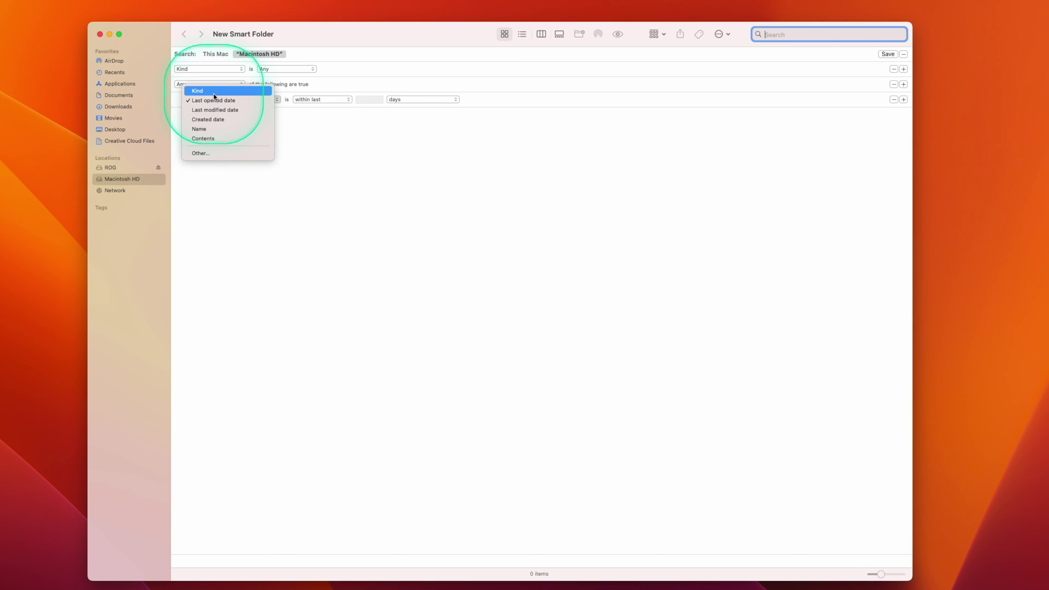
click(215, 97)
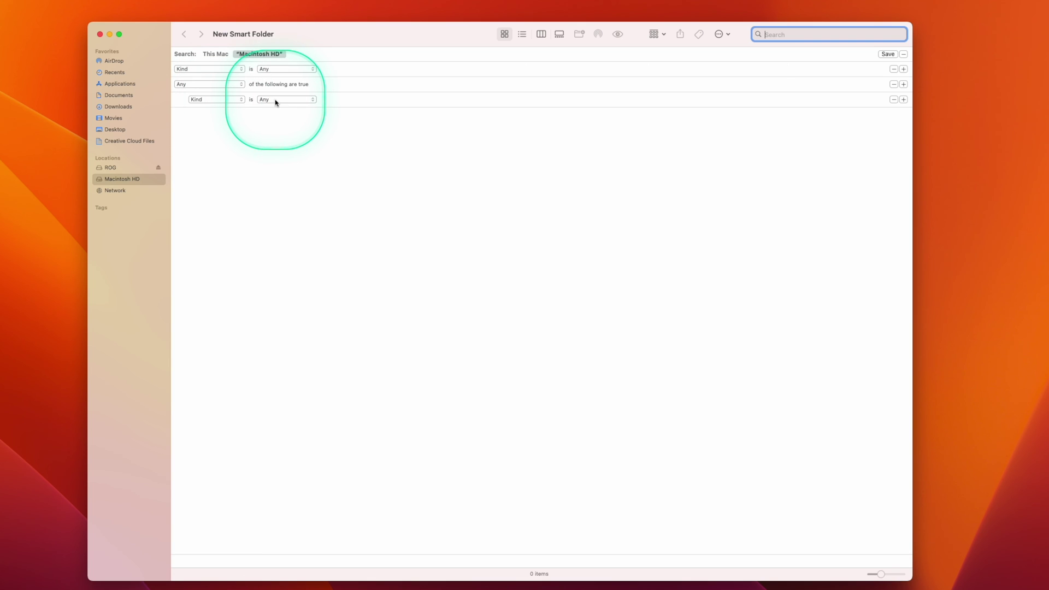
click(276, 102)
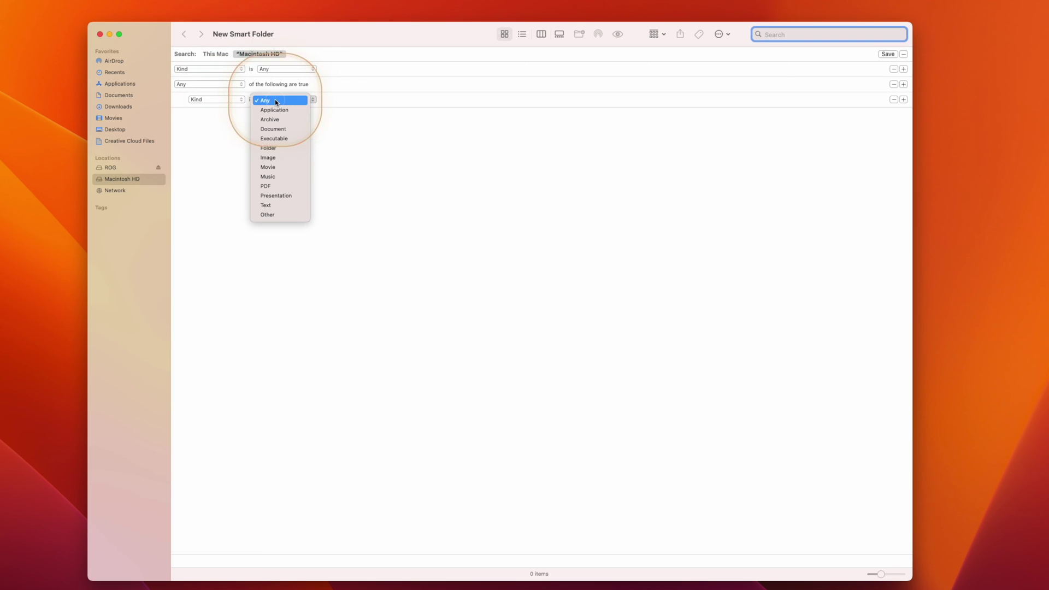
click(273, 158)
click(340, 100)
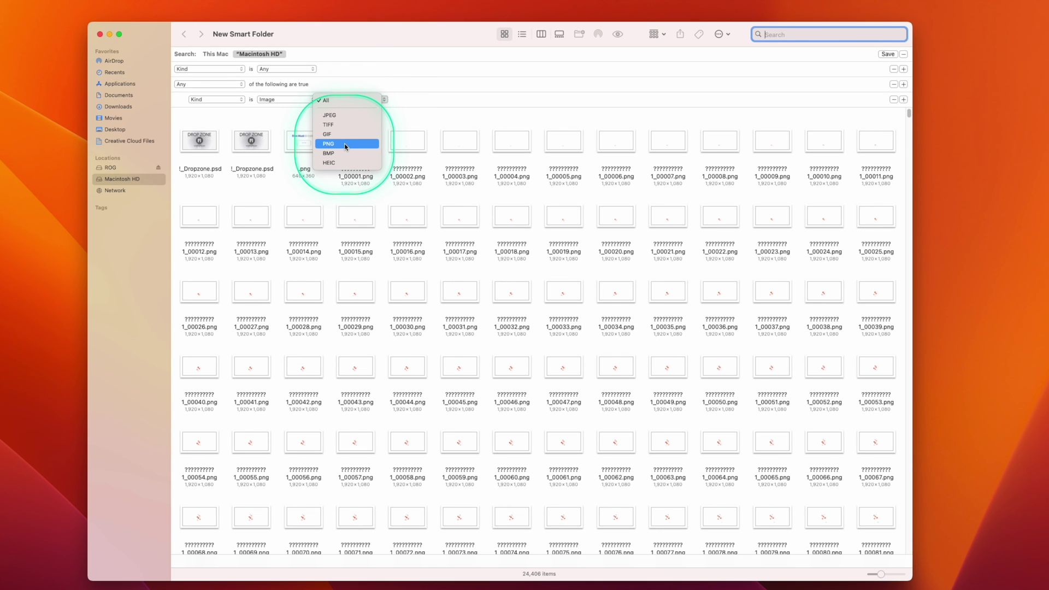
click(346, 145)
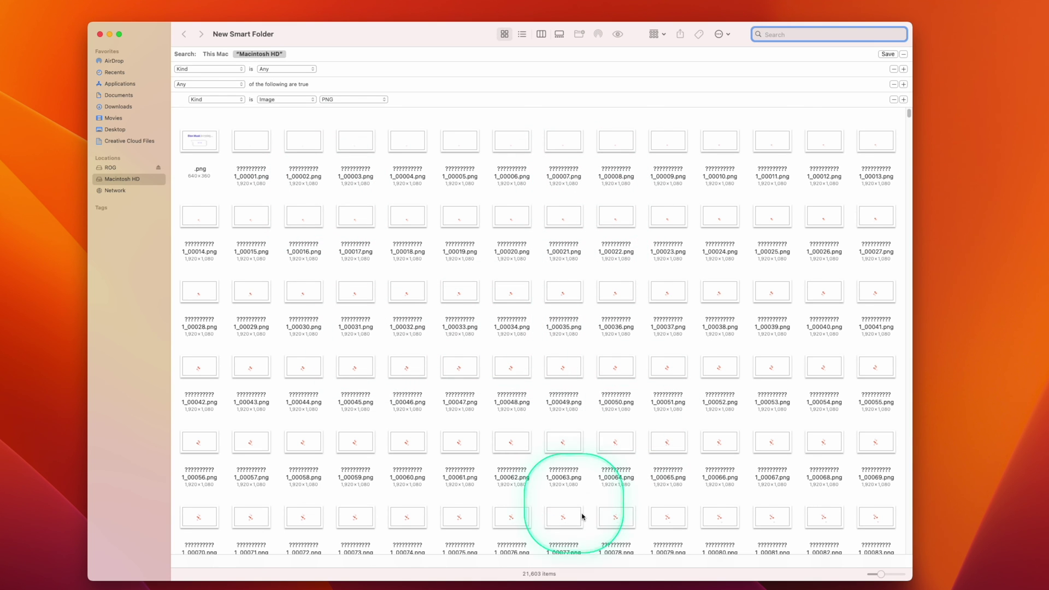
Save the smart folder to the Desktop as PNG All without adding it to the sidebar
scroll(581, 262, down, 10)
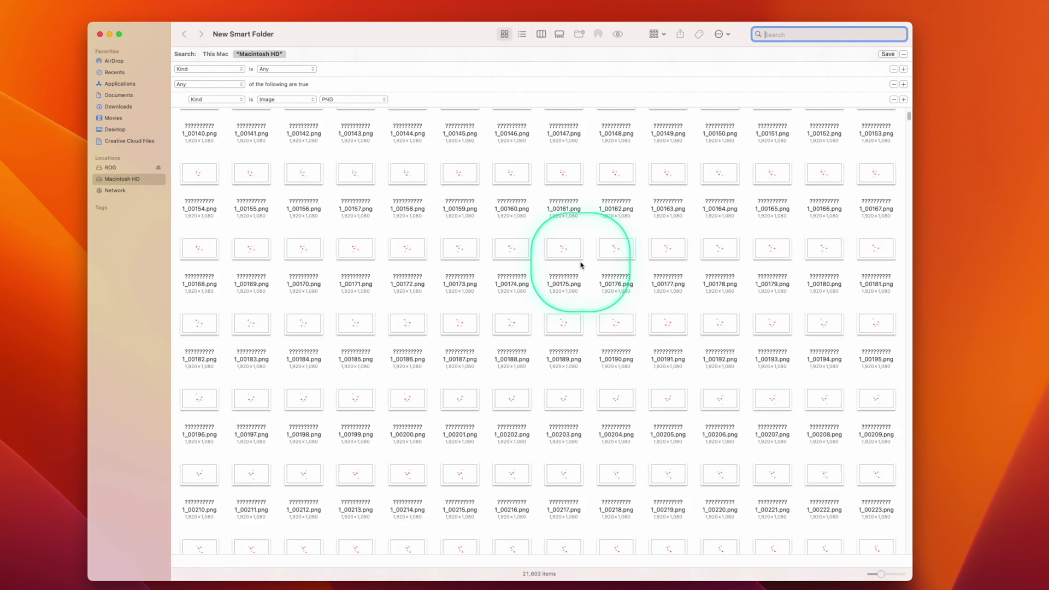
scroll(543, 268, down, 15)
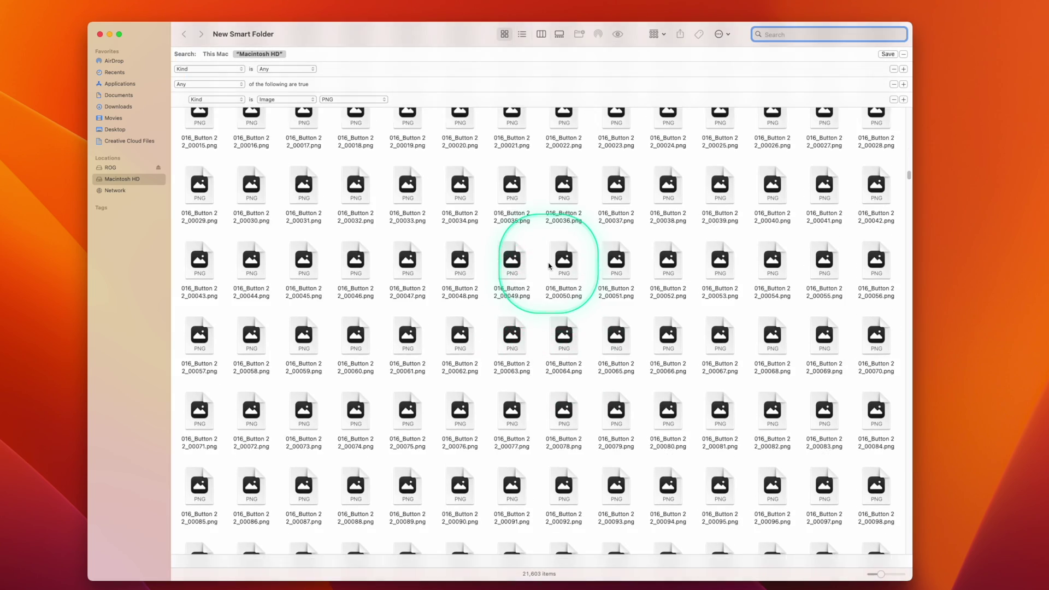
scroll(530, 262, down, 15)
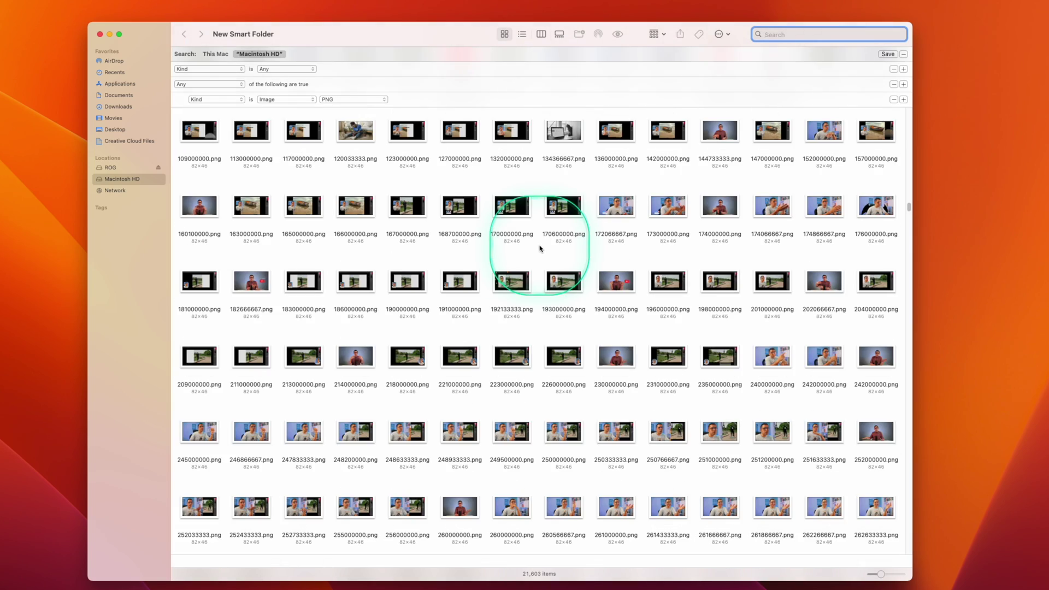
scroll(542, 266, down, 15)
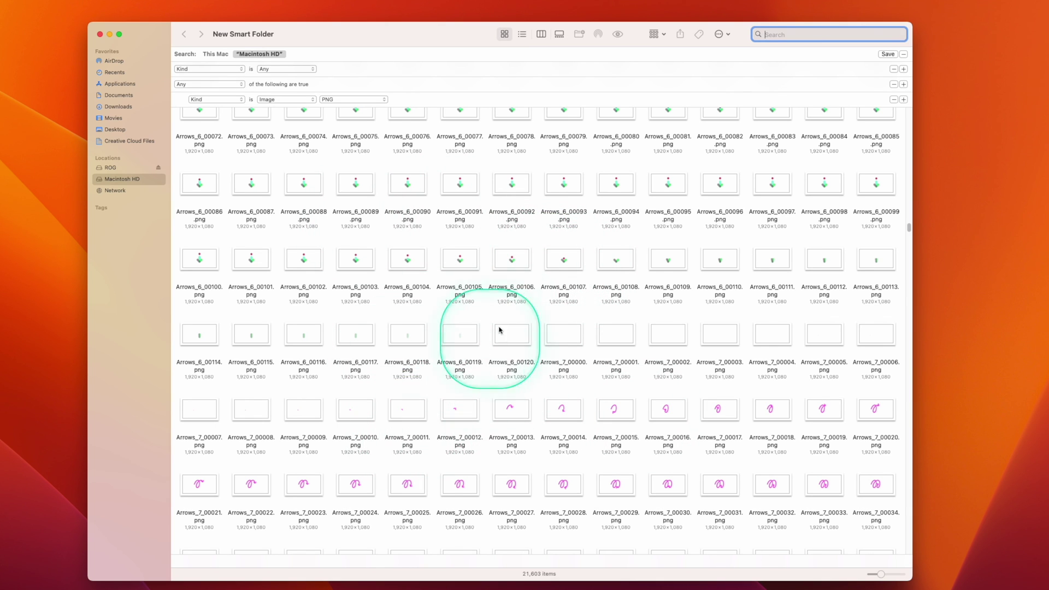
click(888, 54)
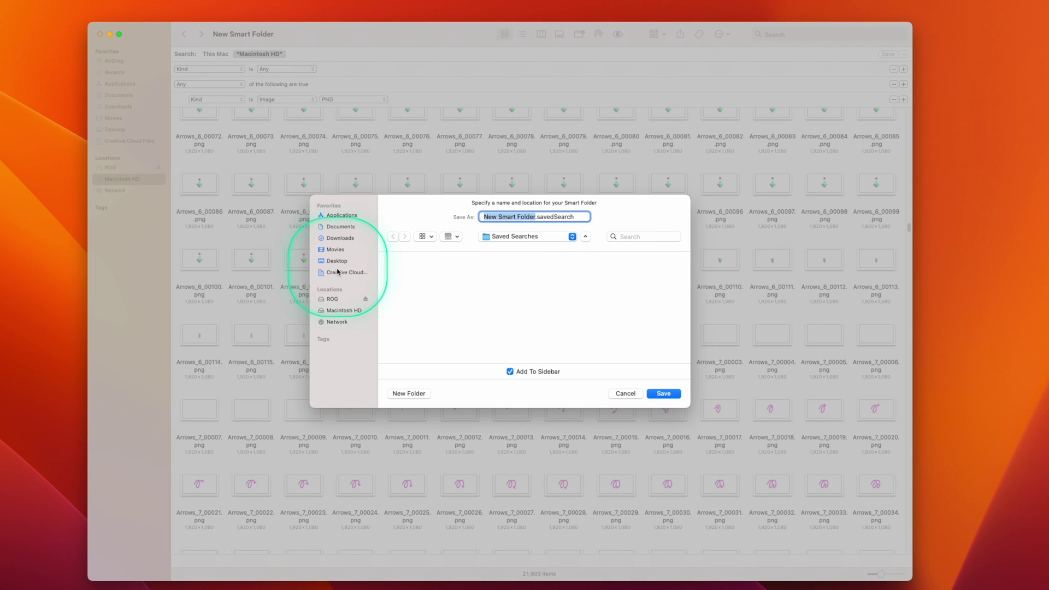
click(333, 250)
click(337, 262)
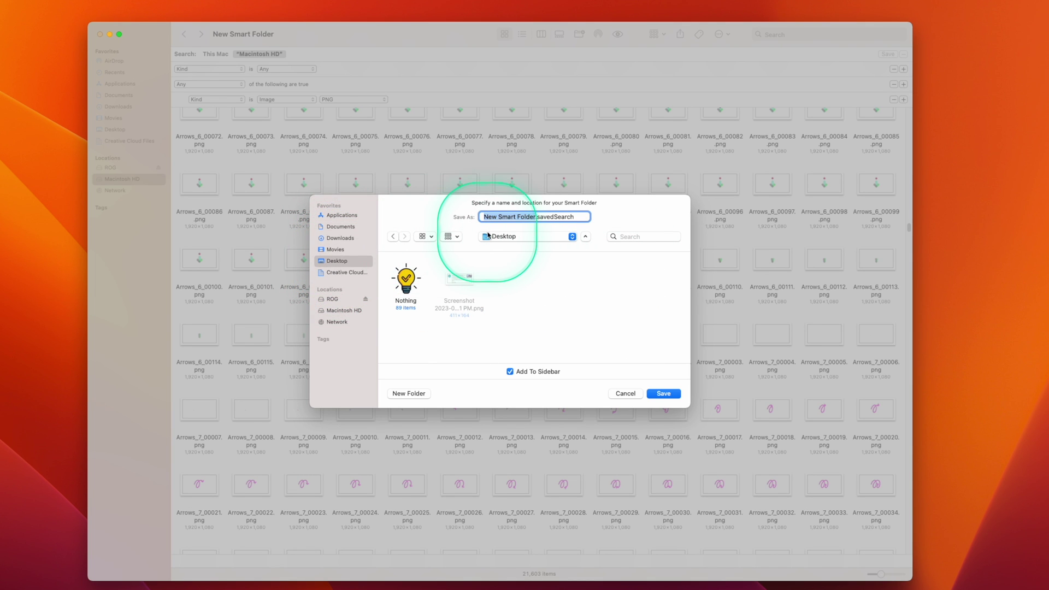
text(PNG All)
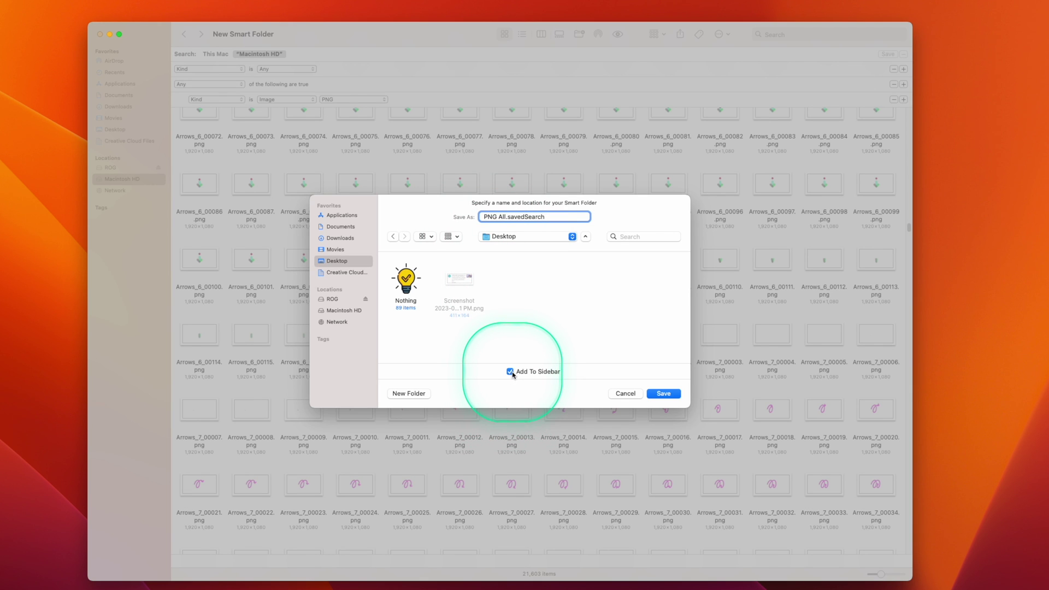
click(338, 291)
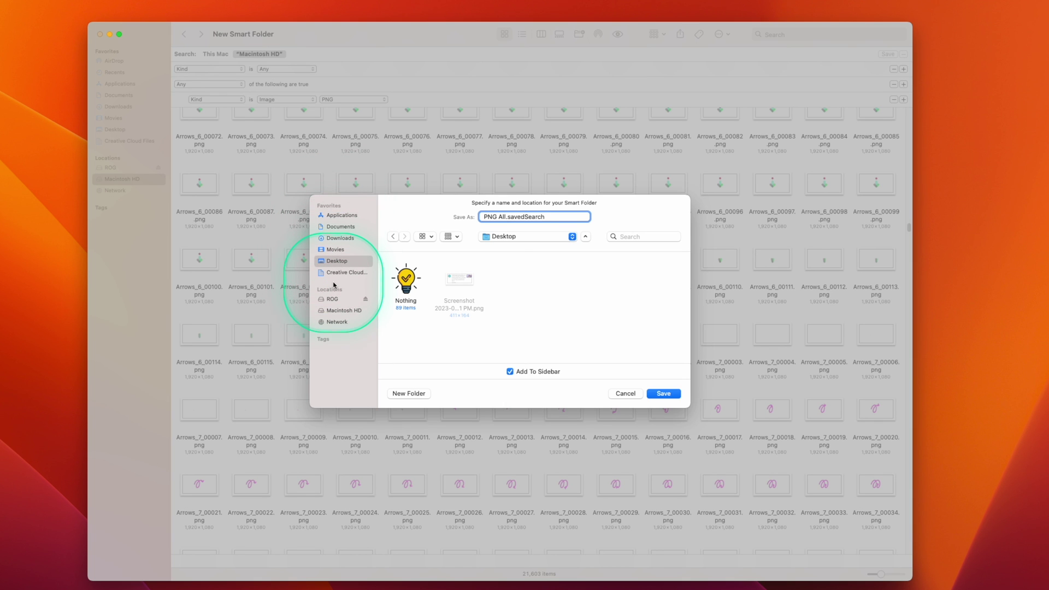
click(510, 372)
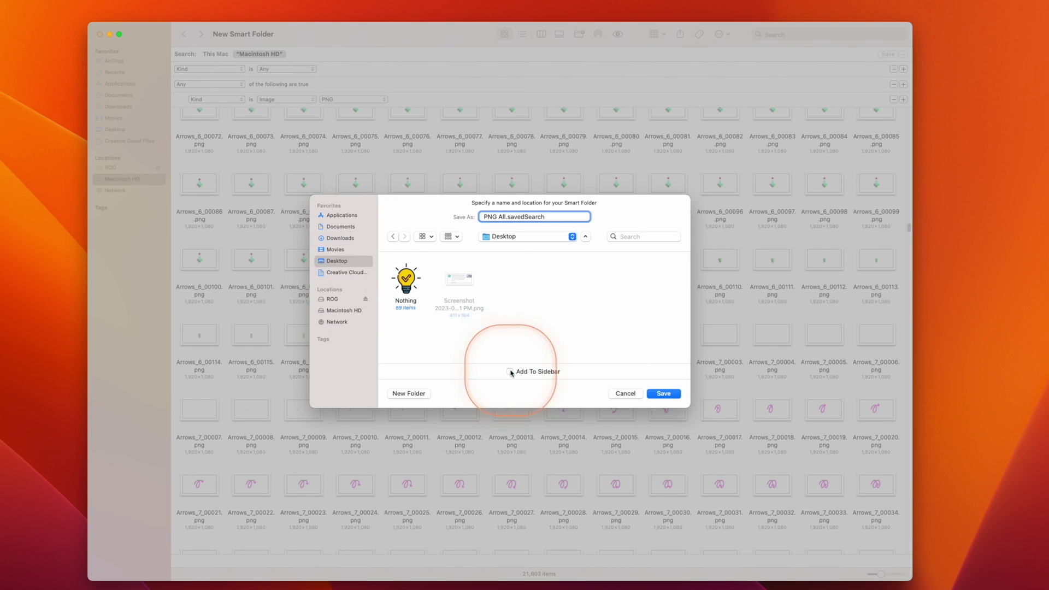
click(663, 394)
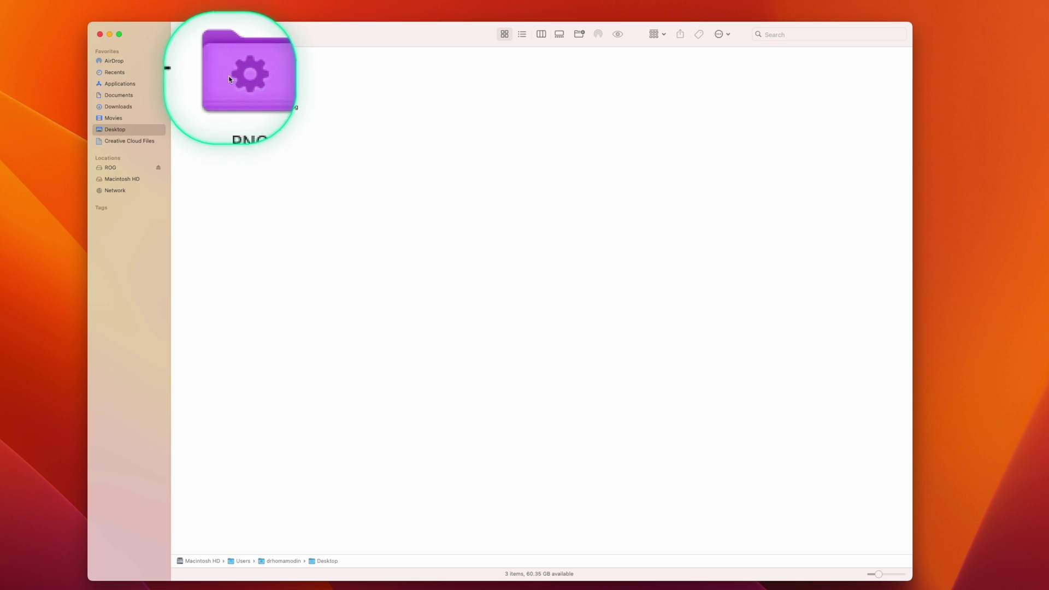
Check the file information of the PNG All smart folder and close its info window
click(237, 84)
right_click(239, 82)
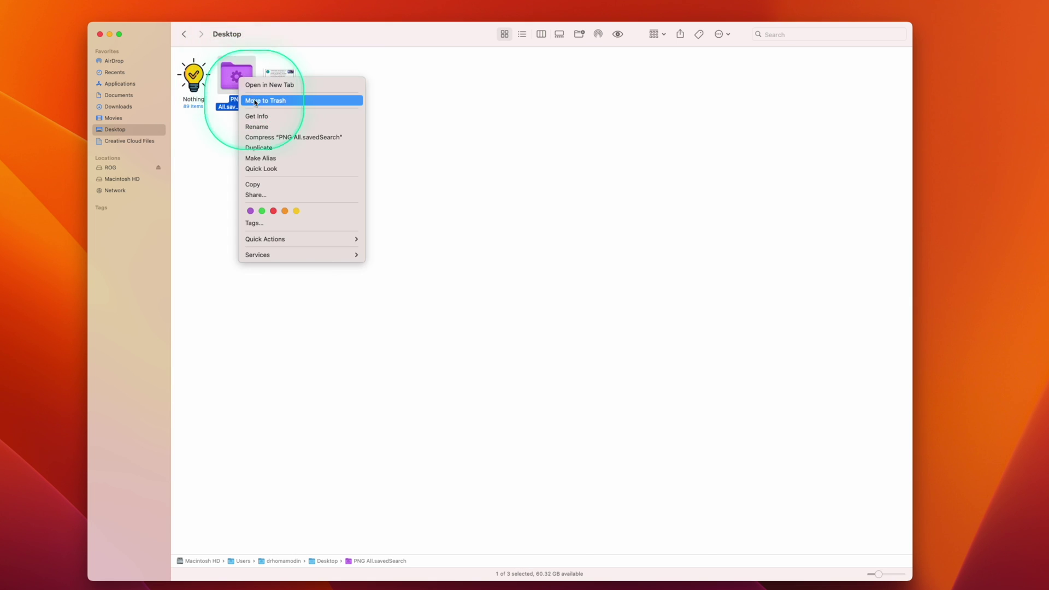
click(263, 113)
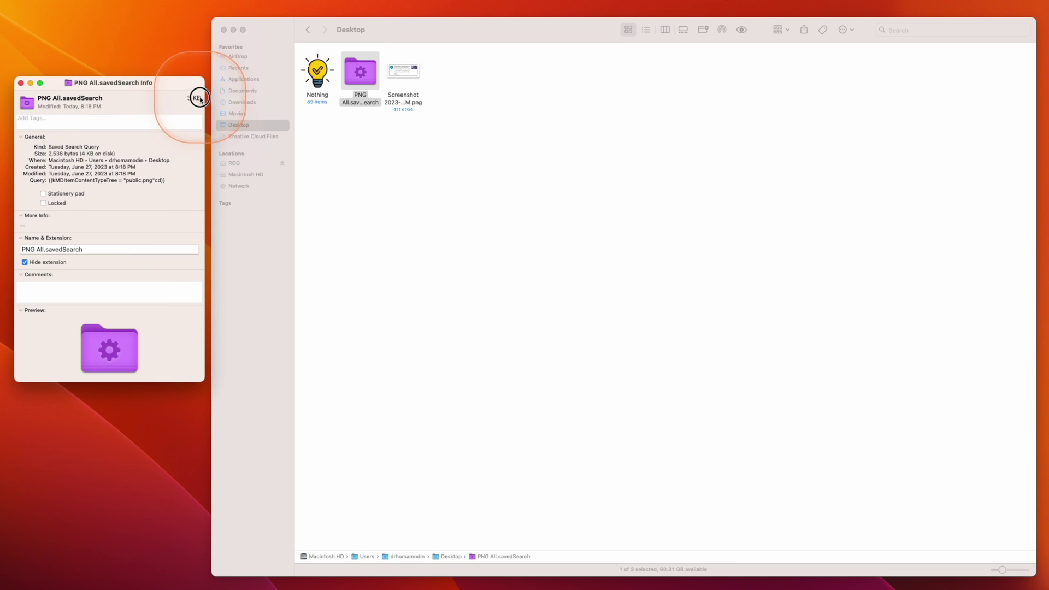
click(21, 83)
Open the PNG All smart folder on the Desktop and browse through its images
double_click(360, 73)
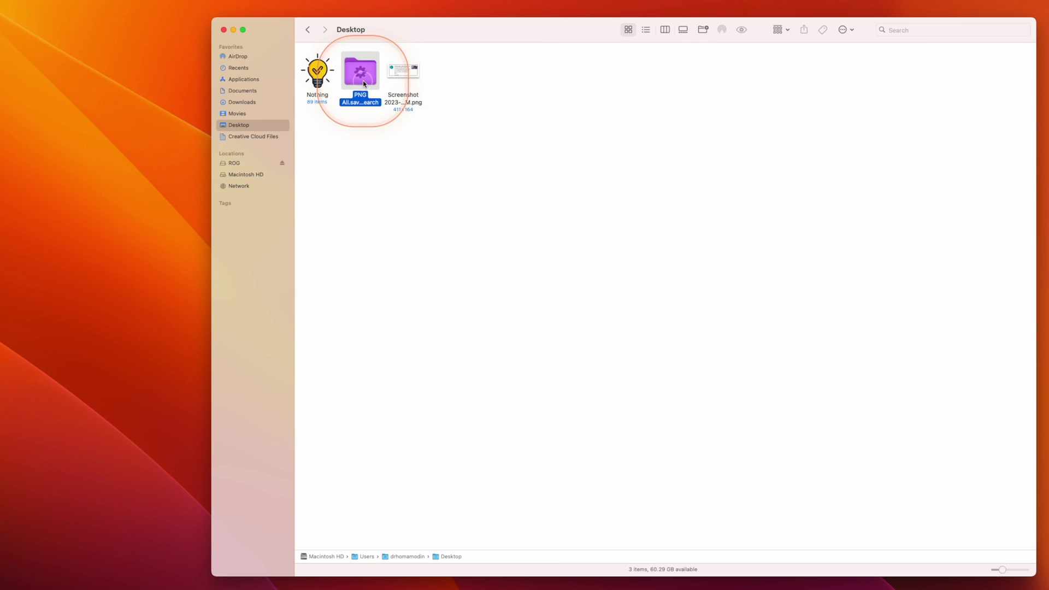
scroll(573, 266, down, 10)
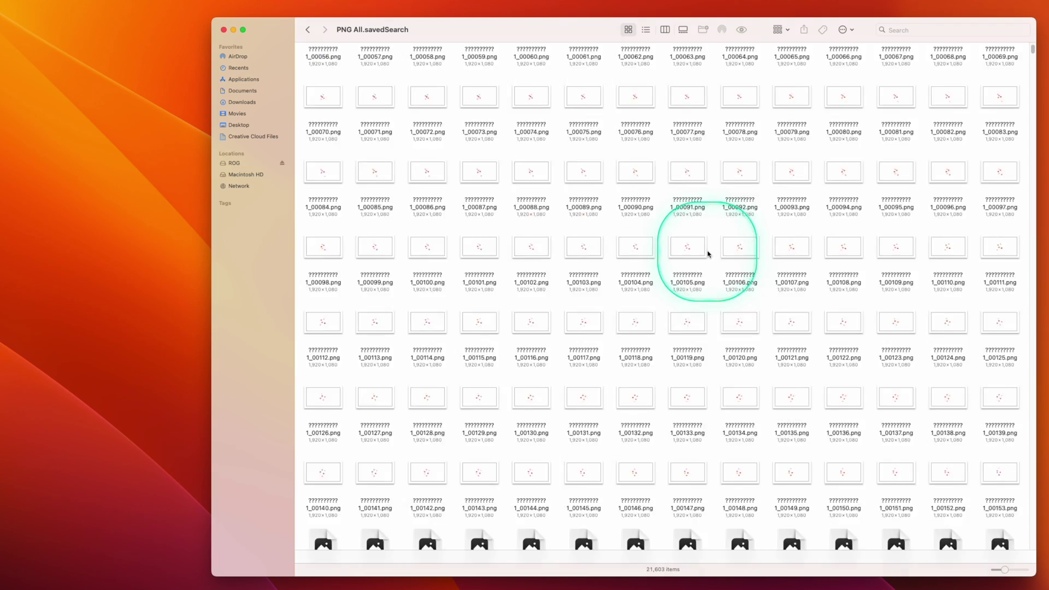
scroll(724, 280, down, 15)
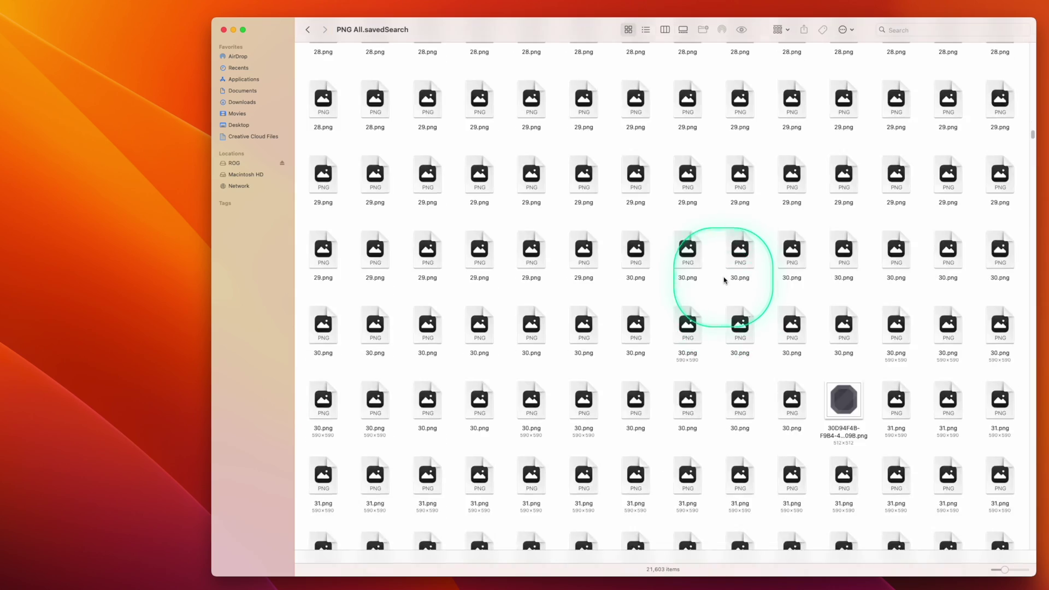
scroll(724, 282, down, 10)
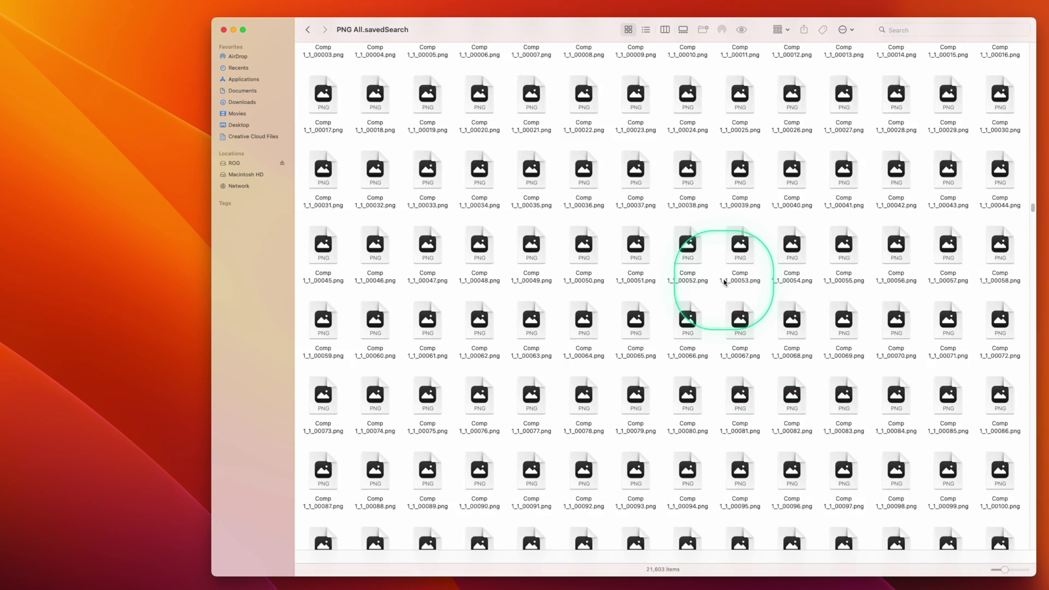